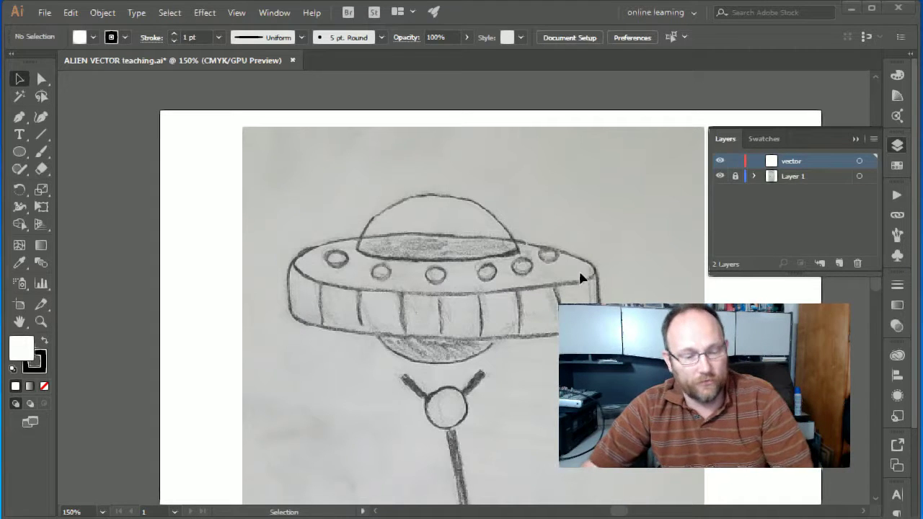
drag(515, 241, 478, 228)
key(ctrl+minus)
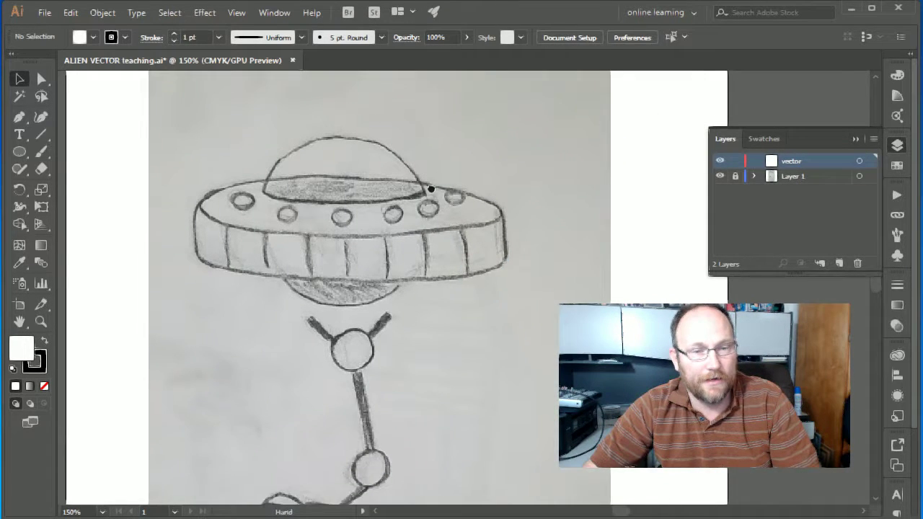
key(ctrl+minus)
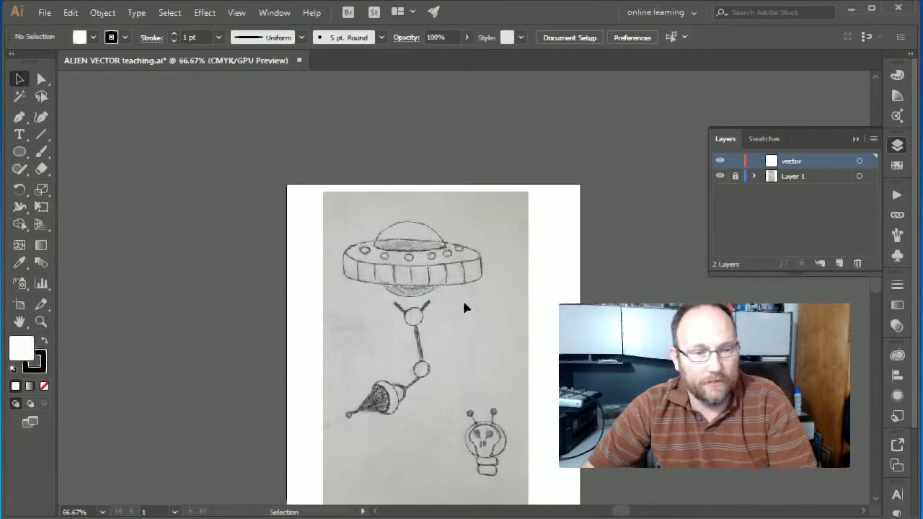
drag(465, 309, 455, 243)
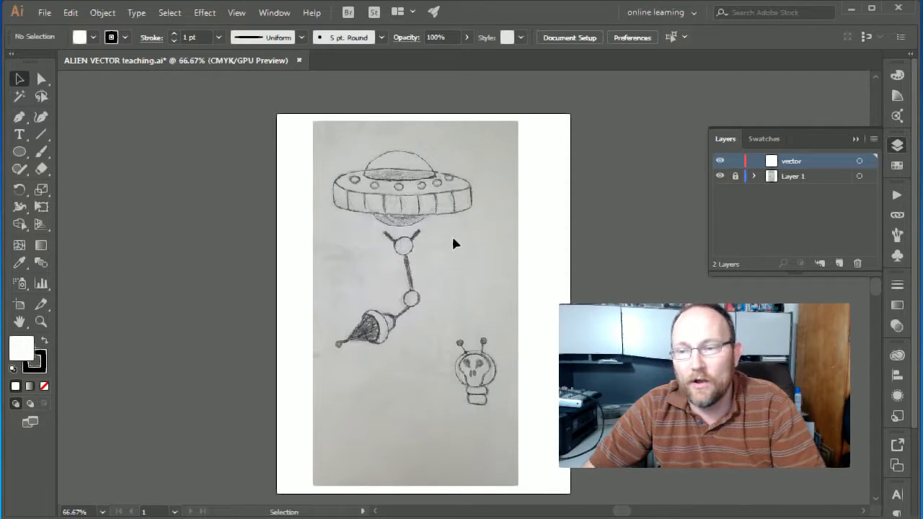
click(805, 177)
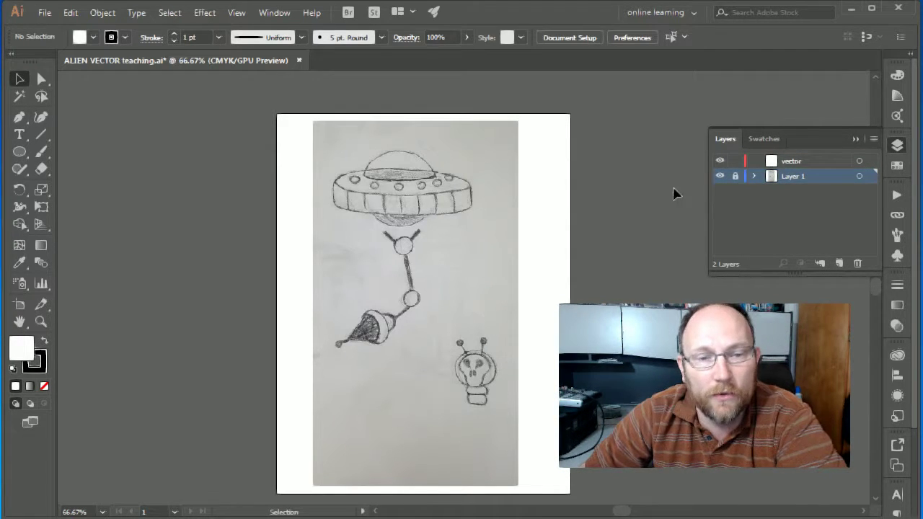
click(735, 176)
click(393, 211)
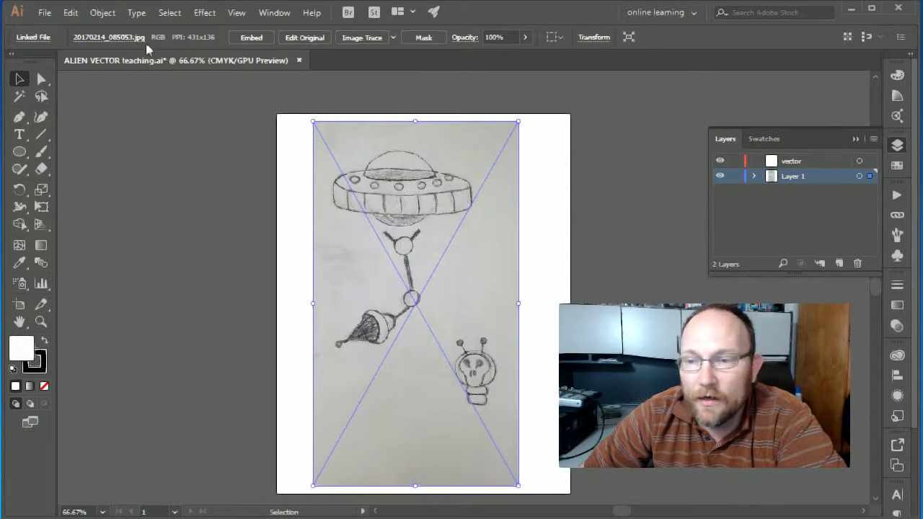
click(735, 176)
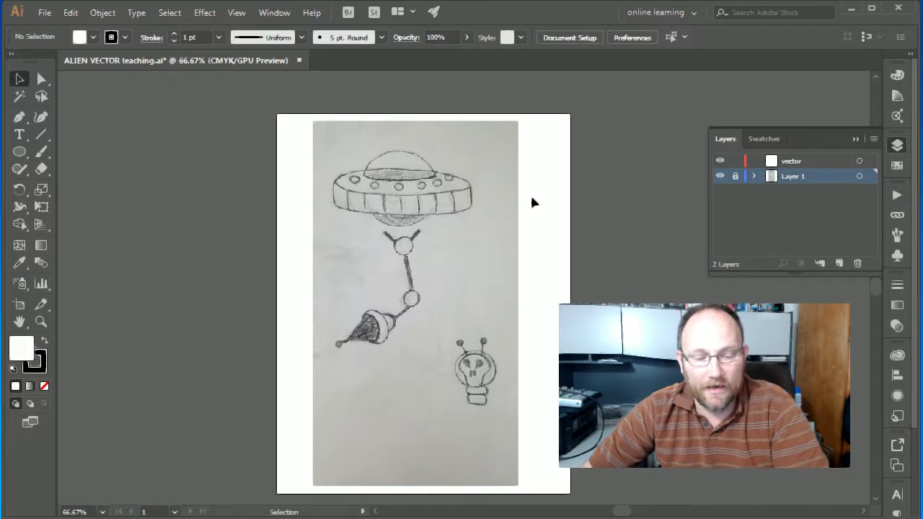
key(ctrl+1)
key(ctrl+equal)
key(ctrl+equal)
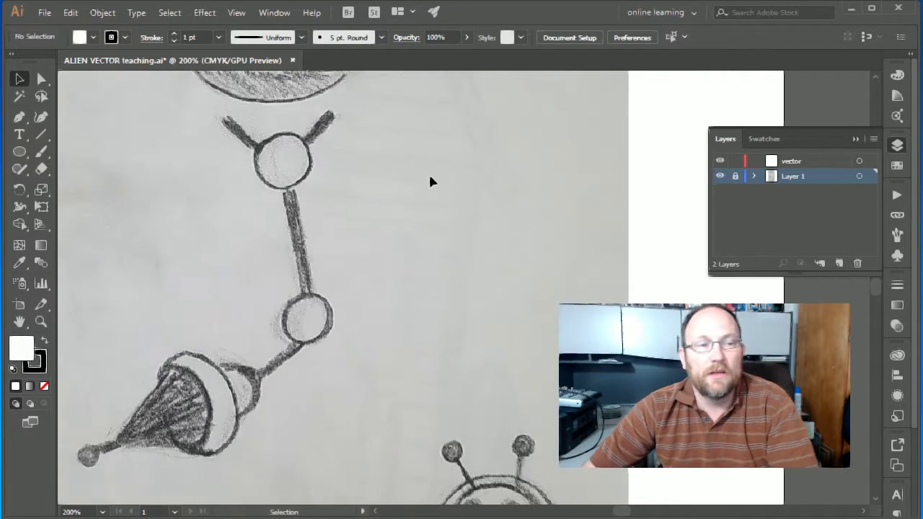
Bring the saucer sketch into view and set the fill colour to None
mouse_move(385, 160)
mouse_down()
mouse_move(574, 487)
mouse_move(495, 385)
mouse_move(458, 383)
mouse_move(466, 383)
mouse_up()
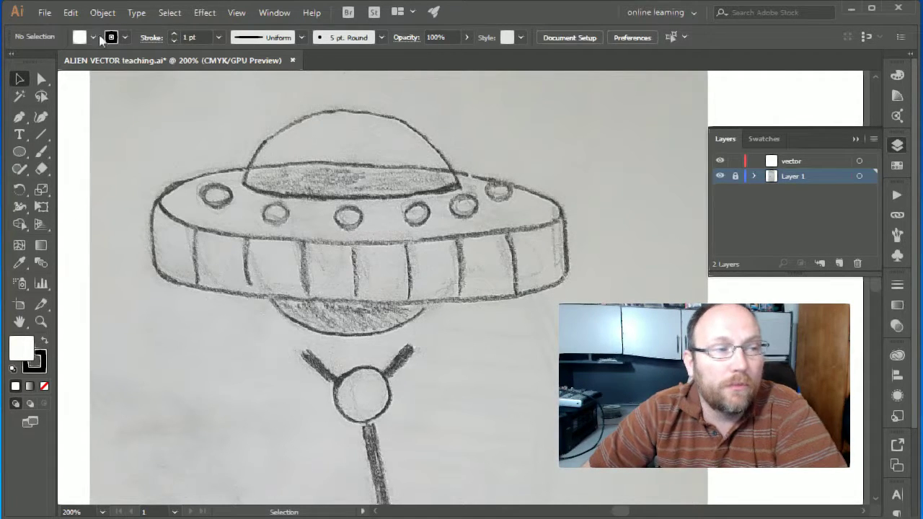
click(80, 37)
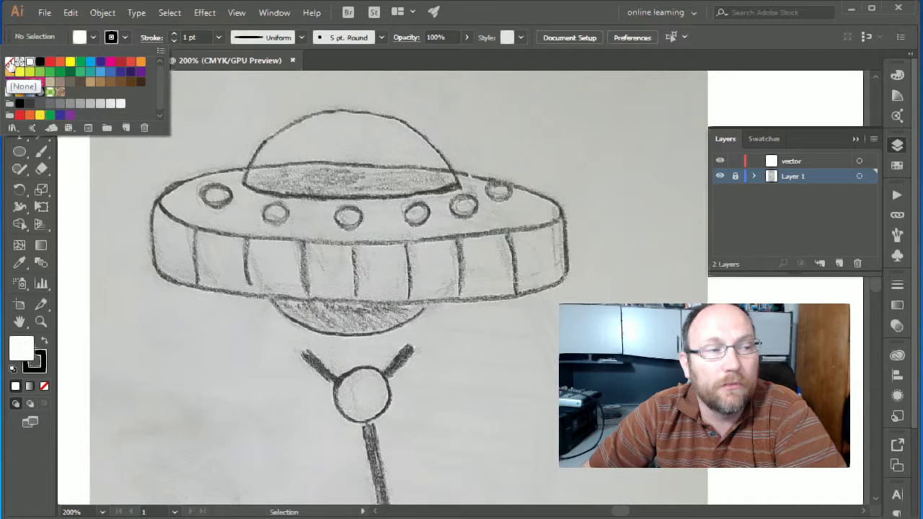
click(9, 63)
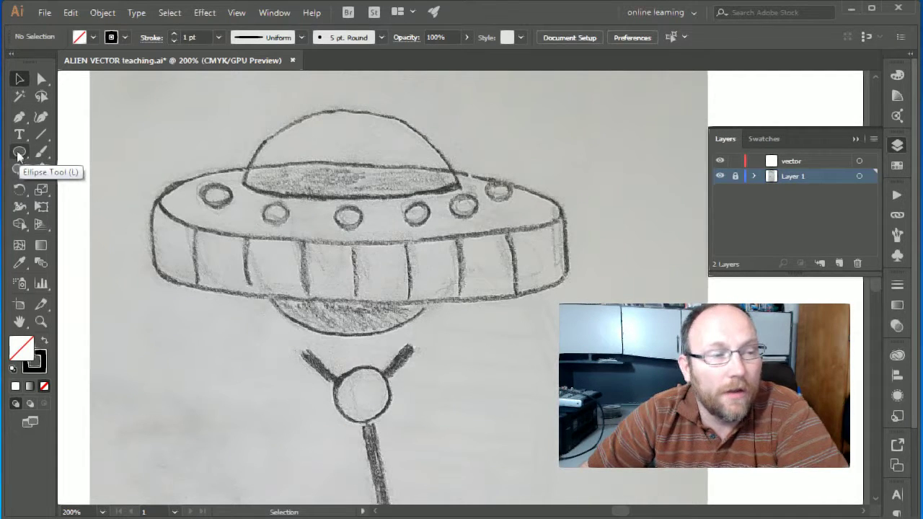
On the vector layer, draw an ellipse over the saucer's top rim and stretch it to fit
click(19, 152)
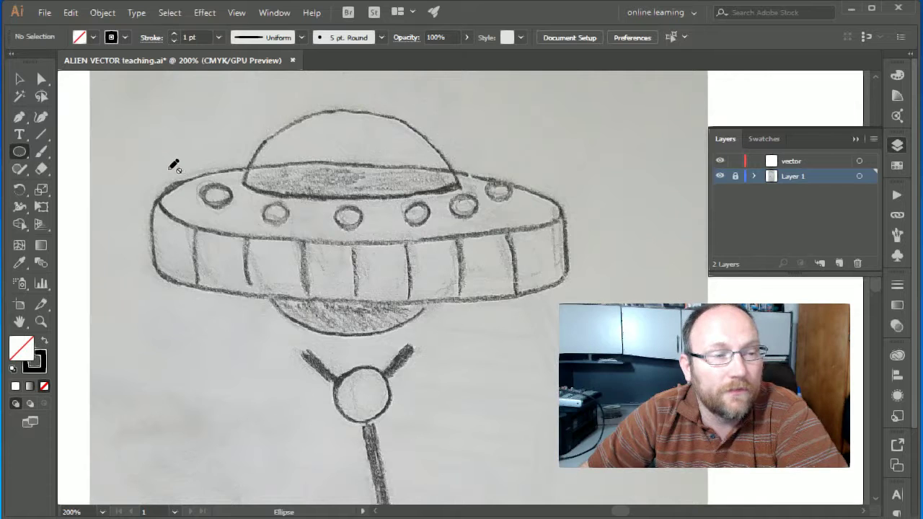
click(805, 163)
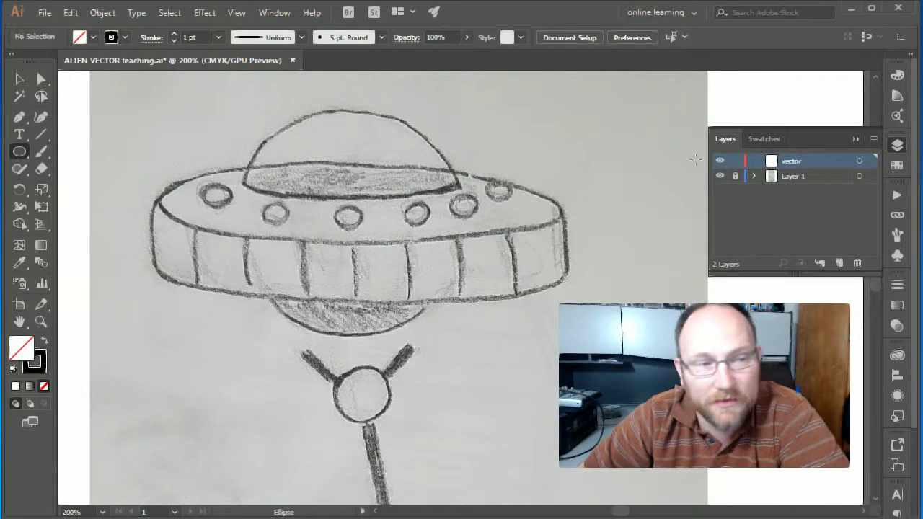
drag(161, 162, 554, 244)
key(Down)
key(Down)
key(Down)
key(Right)
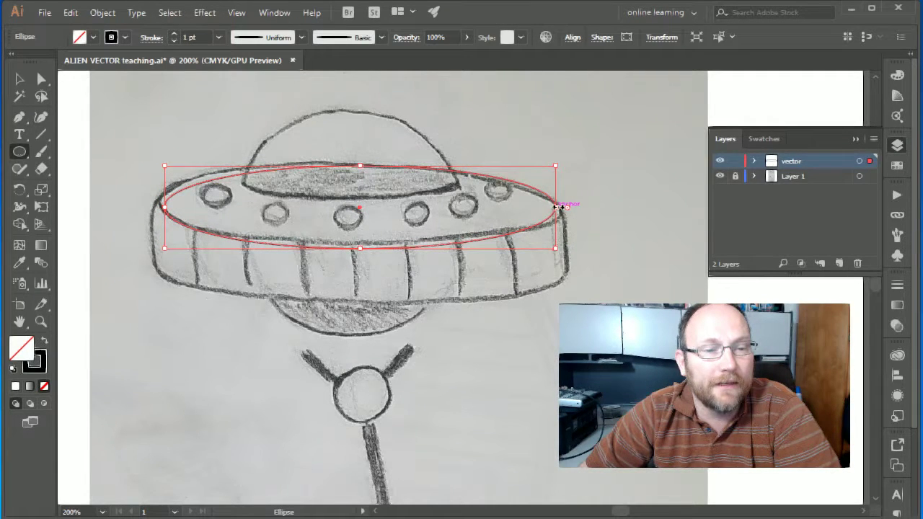
drag(556, 208, 565, 208)
drag(165, 208, 156, 207)
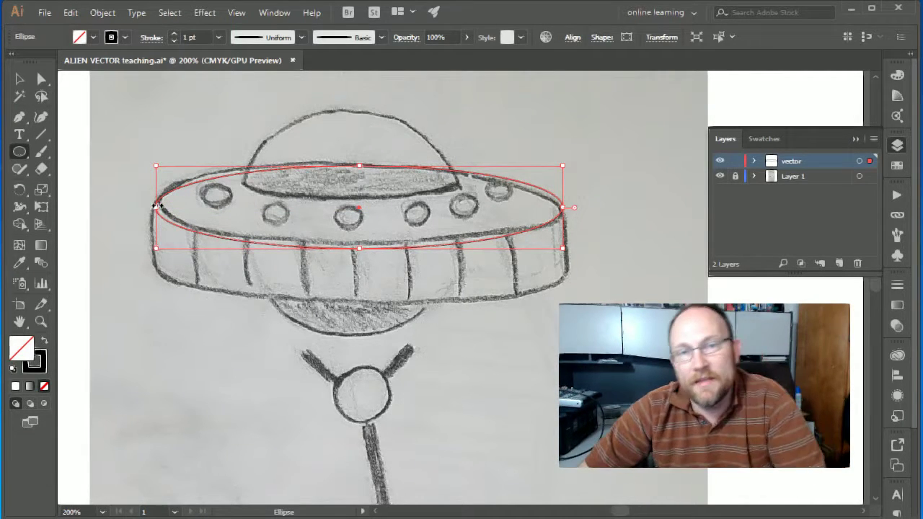
Check the rim ellipse against the sketch by toggling its visibility, then copy the ellipse
click(19, 79)
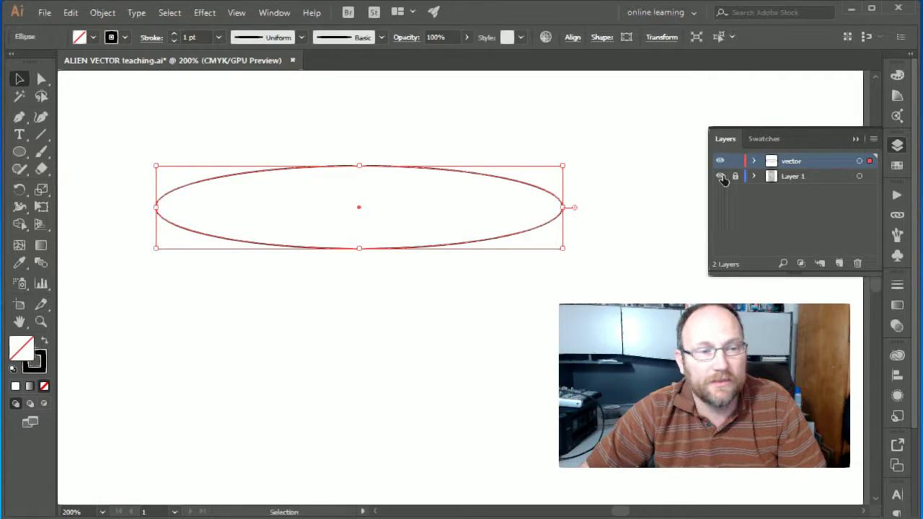
click(720, 177)
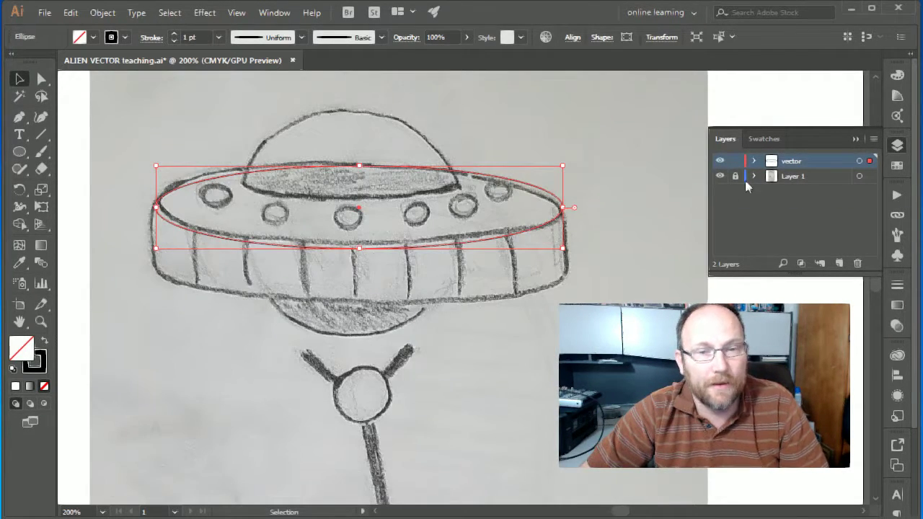
click(720, 176)
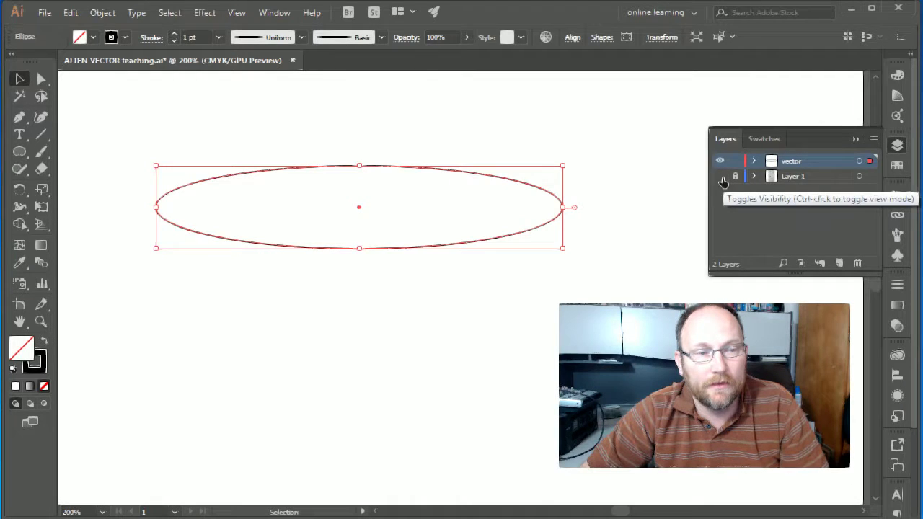
click(721, 176)
key(ctrl+c)
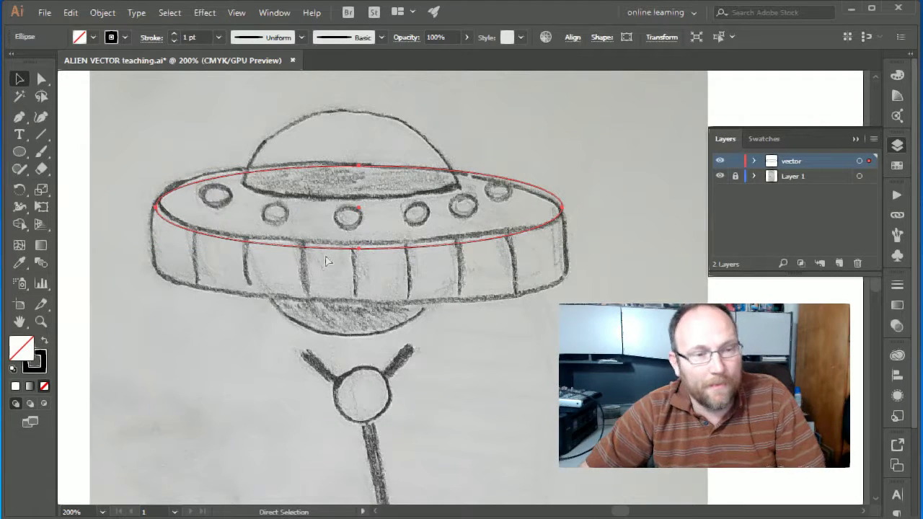
Paste the rim ellipse onto the rim's bottom edge and horizontally centre both ellipses
key(ctrl+v)
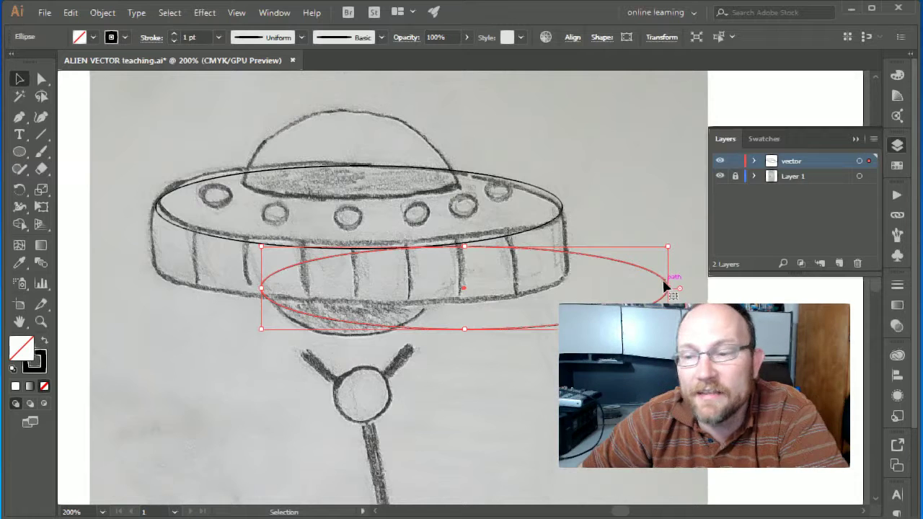
drag(669, 285, 556, 267)
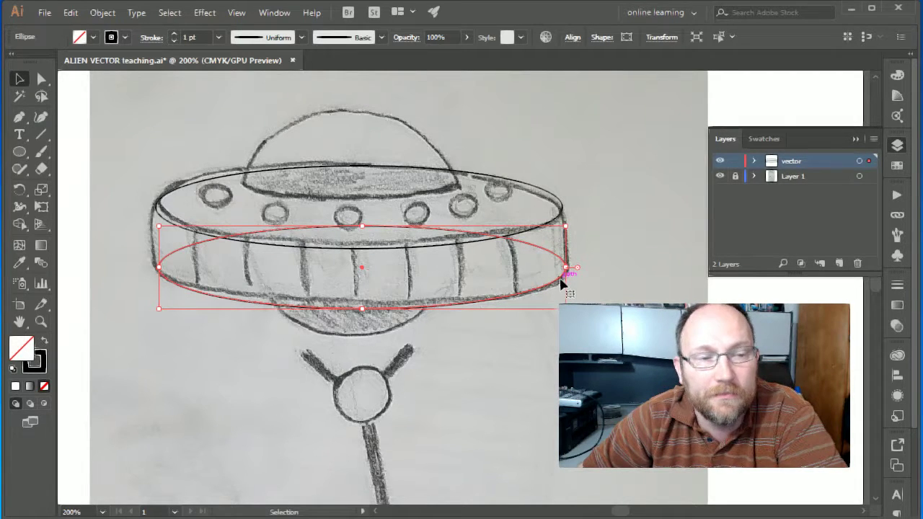
drag(554, 155, 447, 288)
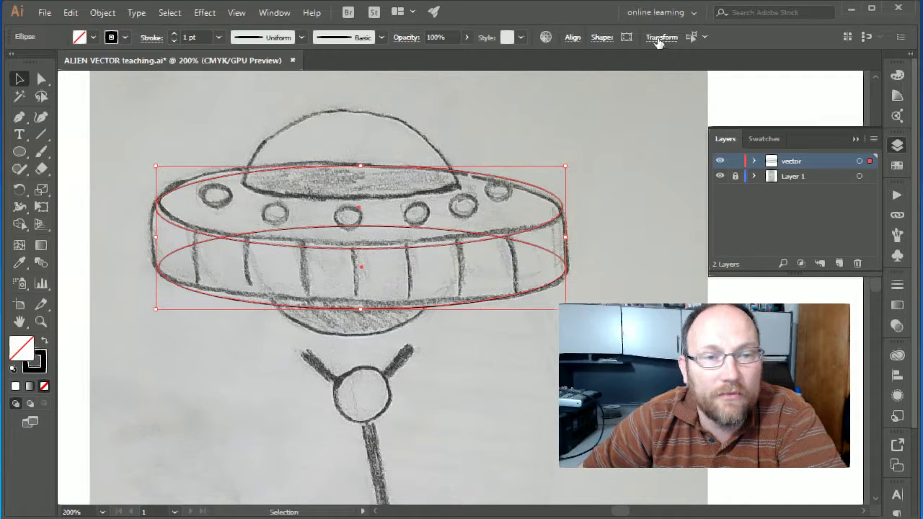
click(572, 38)
click(562, 156)
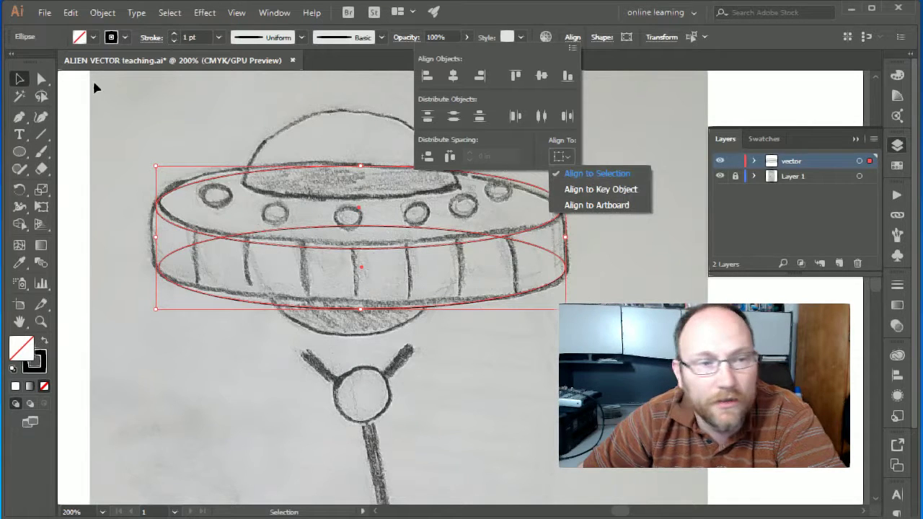
click(454, 76)
click(454, 77)
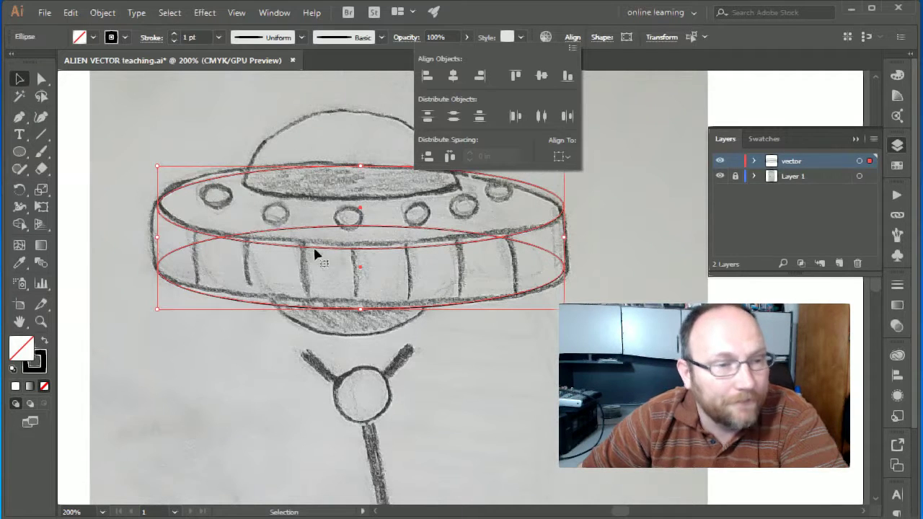
click(213, 140)
click(213, 140)
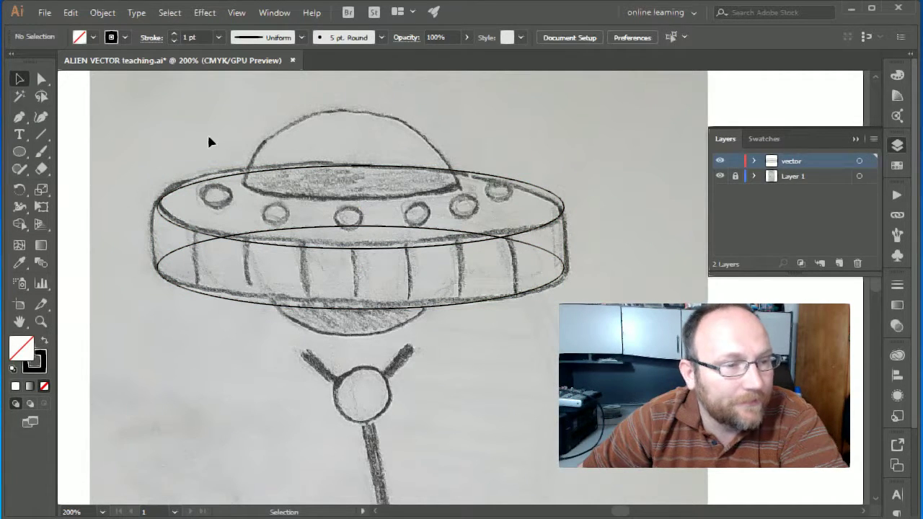
Draw a circle around the dome, widen it leftward and nudge it up-left to match the sketch
click(19, 152)
drag(253, 106, 459, 287)
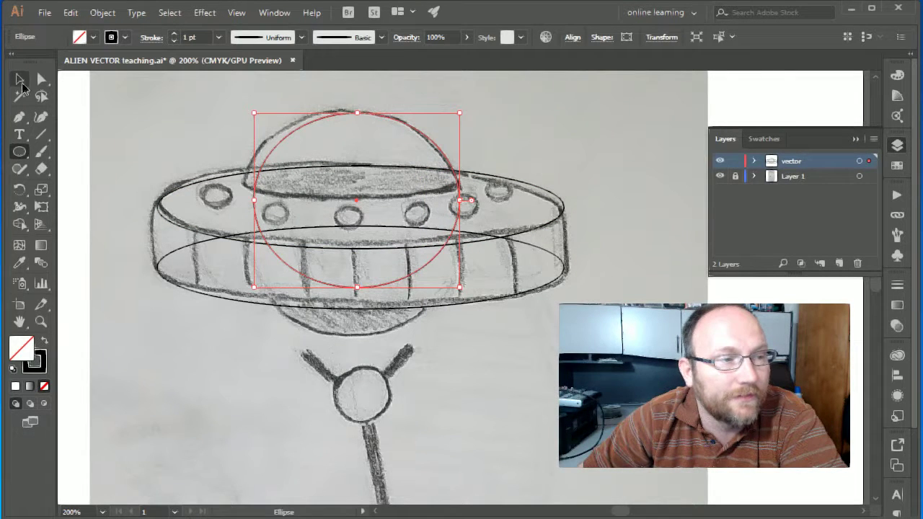
click(20, 78)
drag(254, 200, 243, 202)
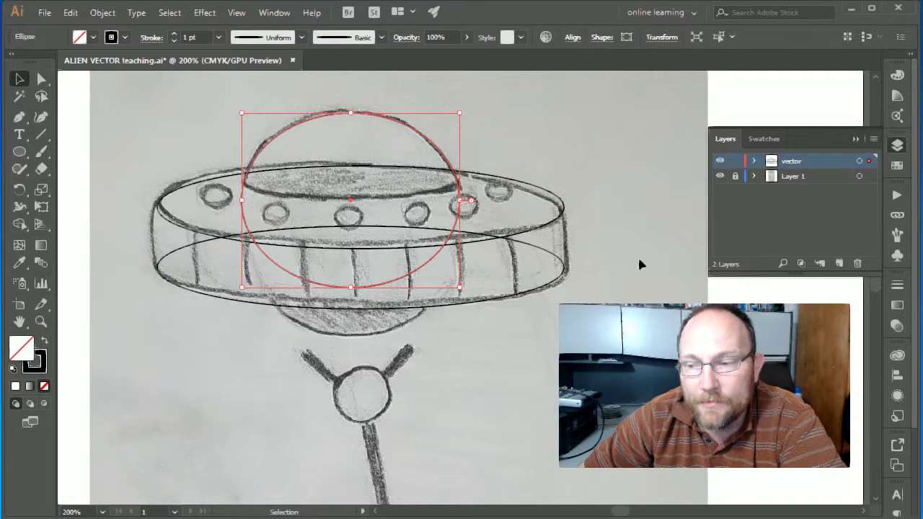
click(719, 177)
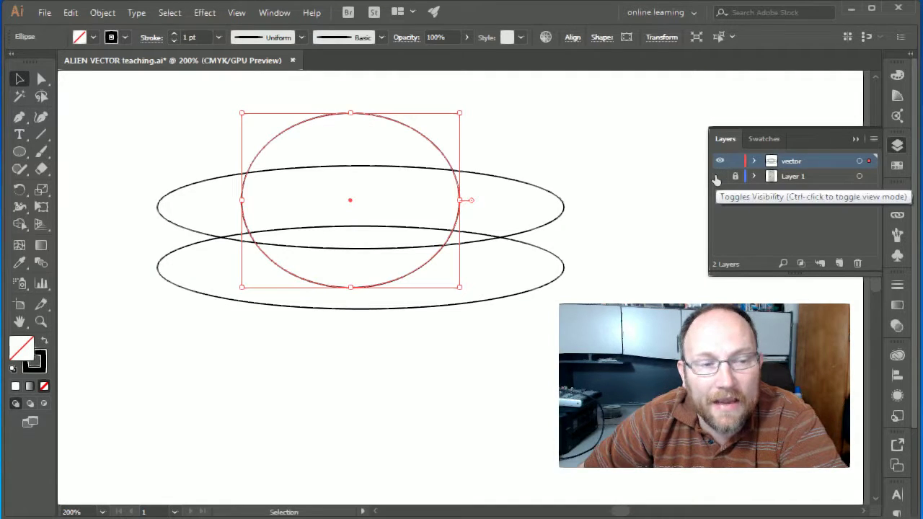
click(719, 177)
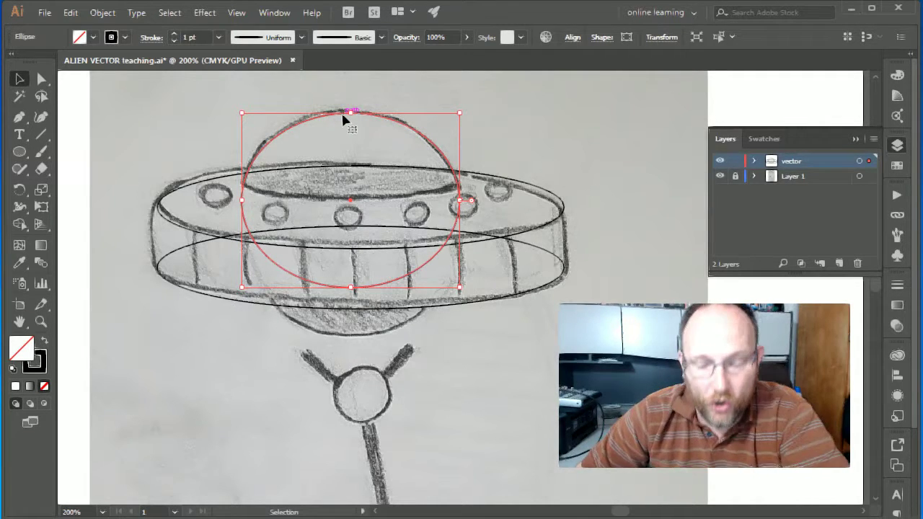
key(Up)
key(Left)
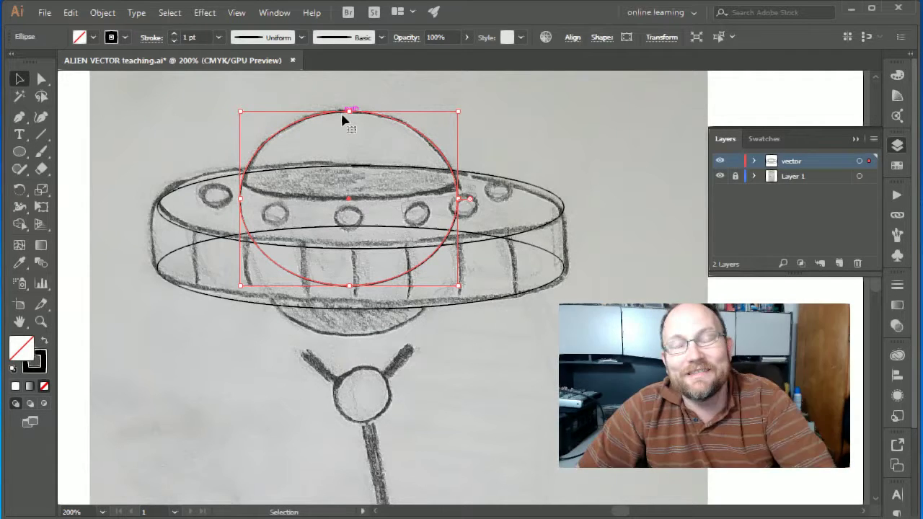
Drag a copy of the dome circle down over the saucer's lower body and narrow it
key(a)
drag(343, 120, 423, 183)
drag(461, 249, 451, 245)
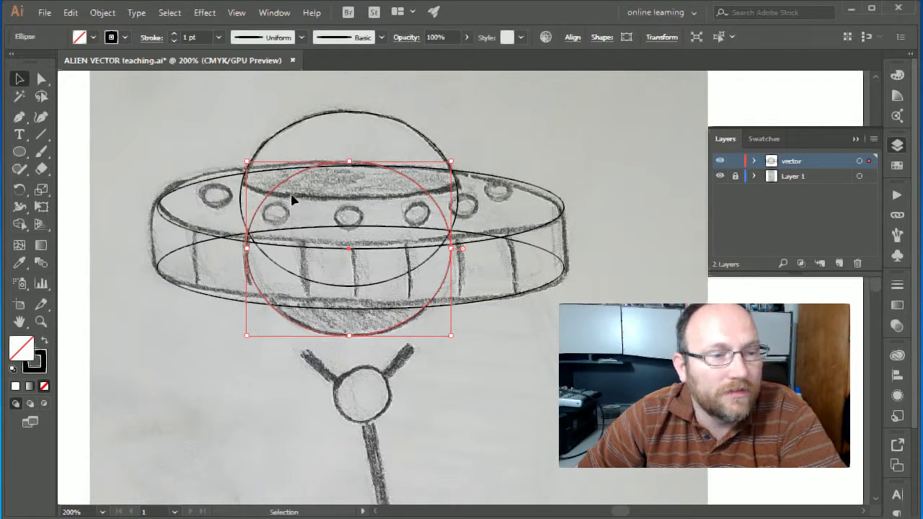
Draw a flat ellipse around the dome's base, then hide the sketch to check it
click(22, 152)
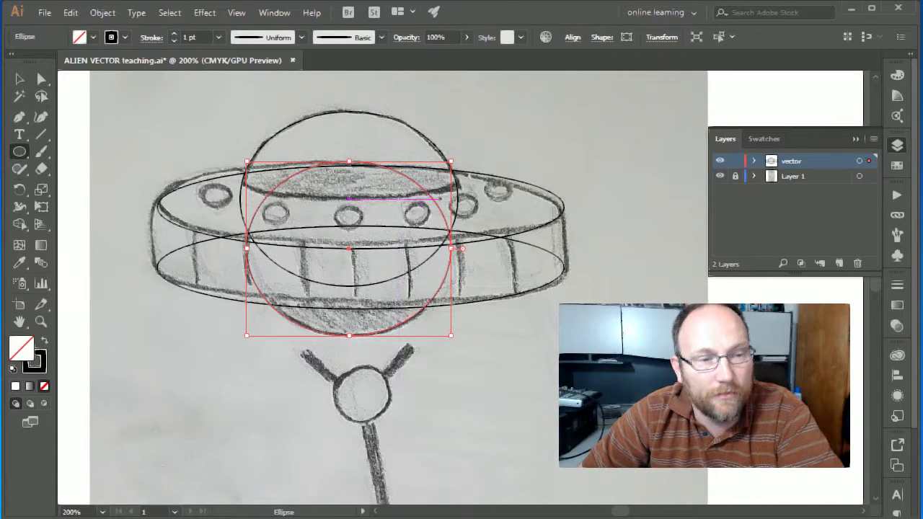
drag(249, 158, 465, 203)
key(ctrl+z)
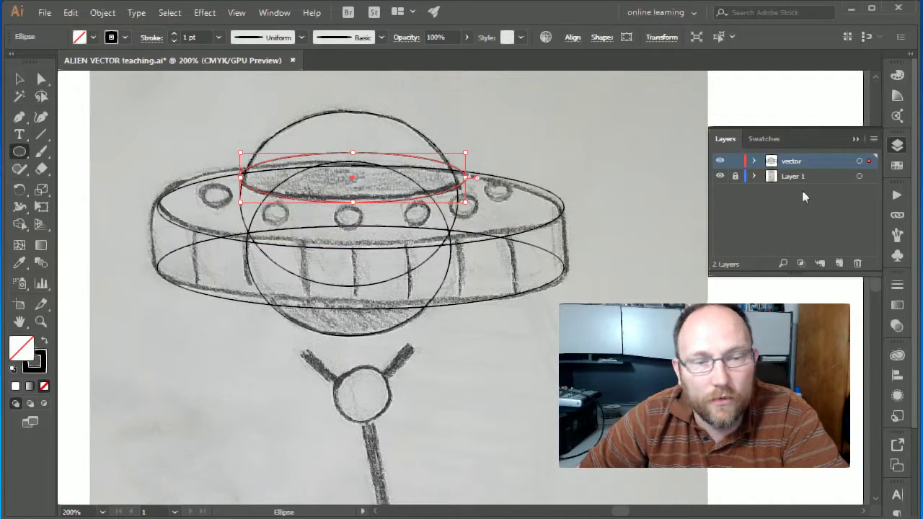
click(719, 177)
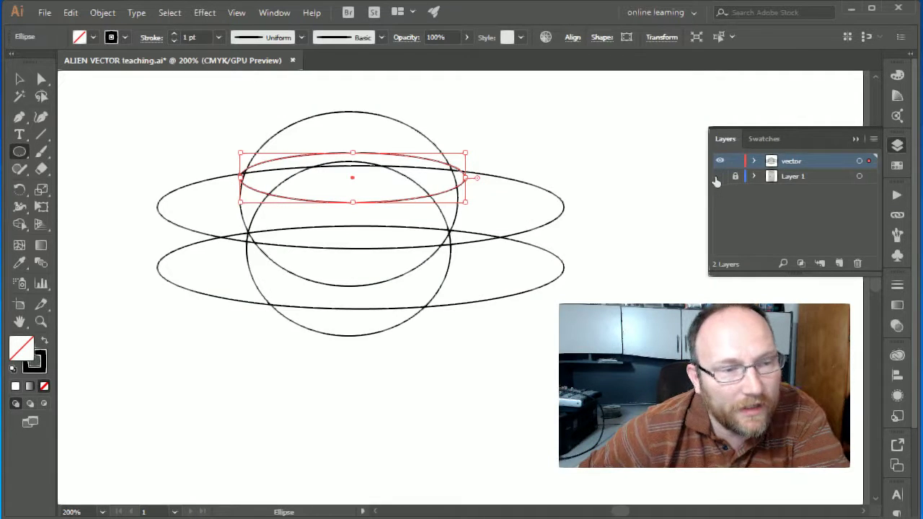
click(19, 80)
click(191, 146)
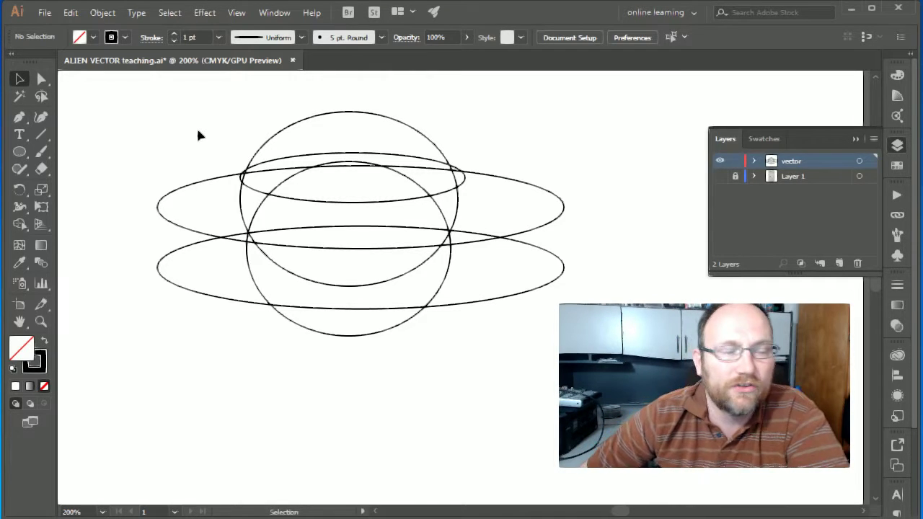
With the sketch visible, draw straight Pen lines down the saucer's left and right rim edges
click(719, 176)
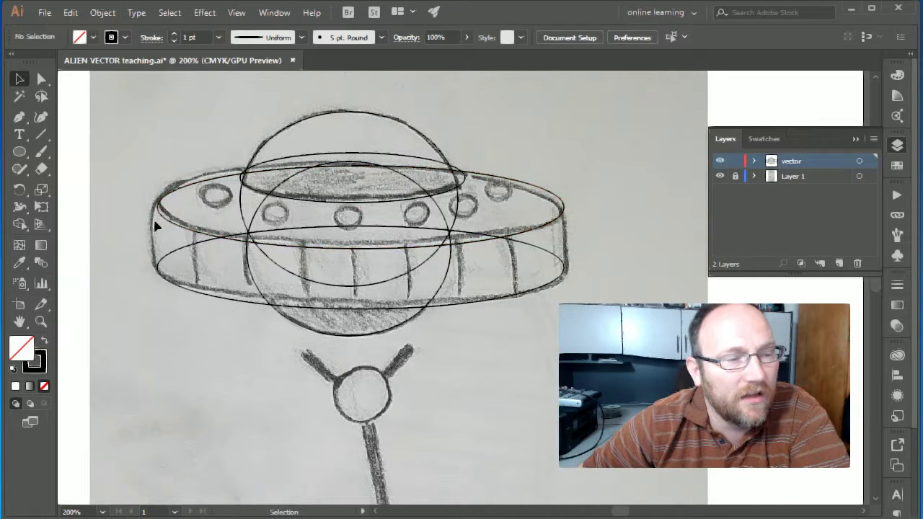
click(20, 119)
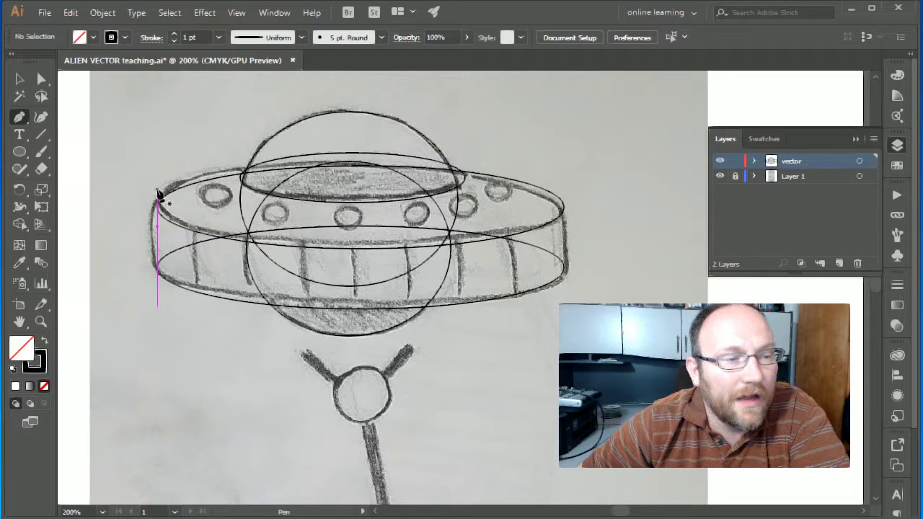
drag(158, 191, 240, 348)
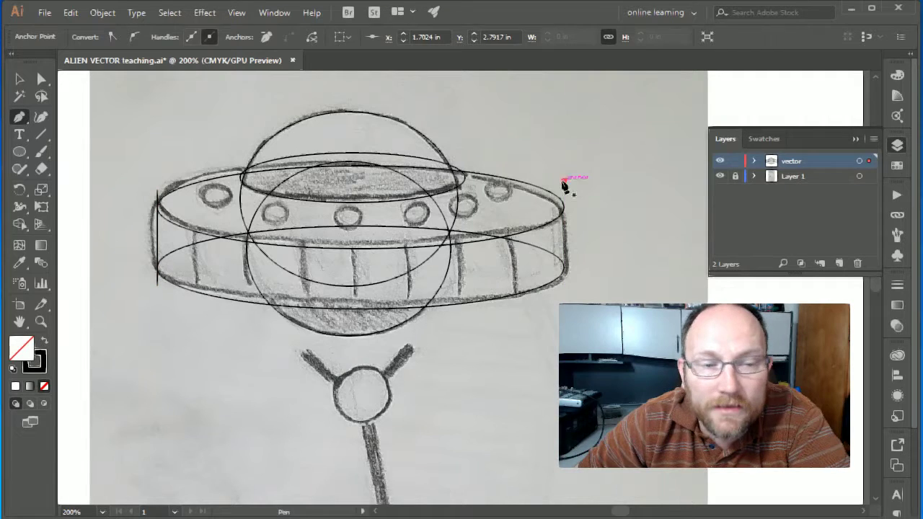
drag(564, 186, 567, 216)
drag(564, 231, 564, 296)
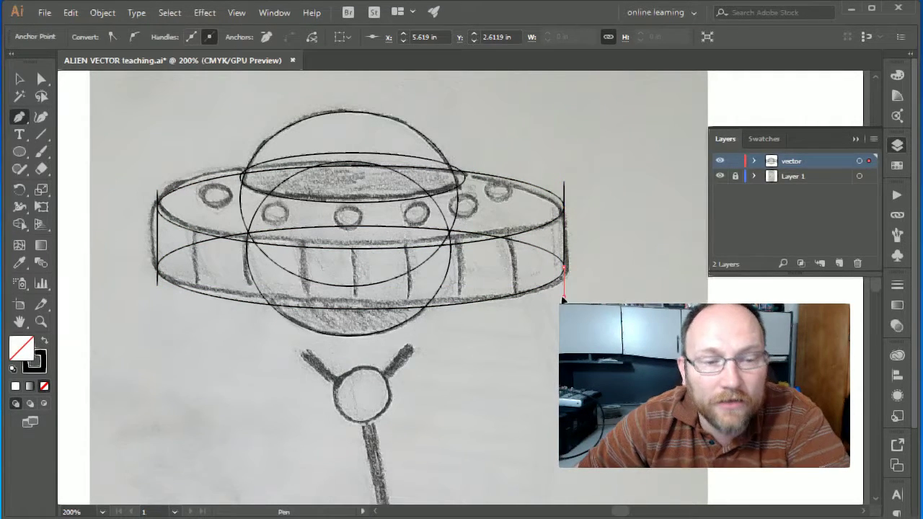
click(563, 296)
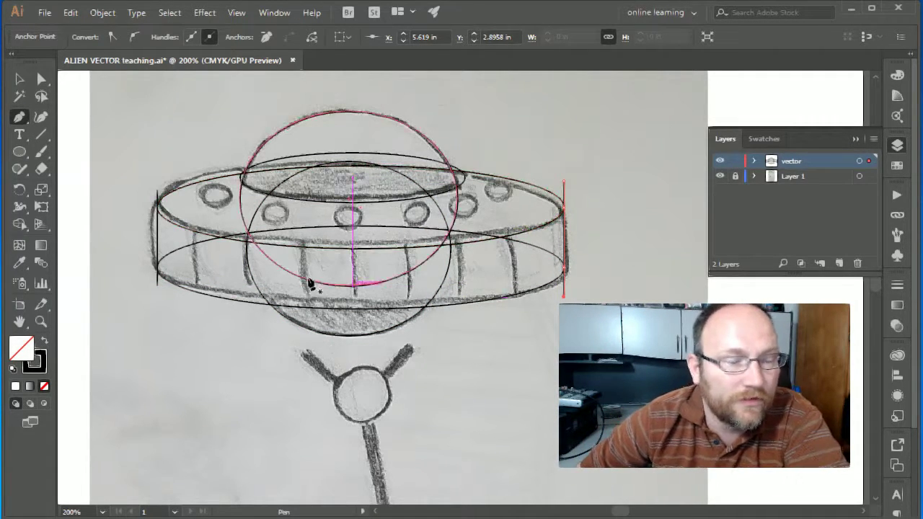
Lock and hide the sketch layer, then select all seven vector paths of the UFO
key(v)
click(147, 105)
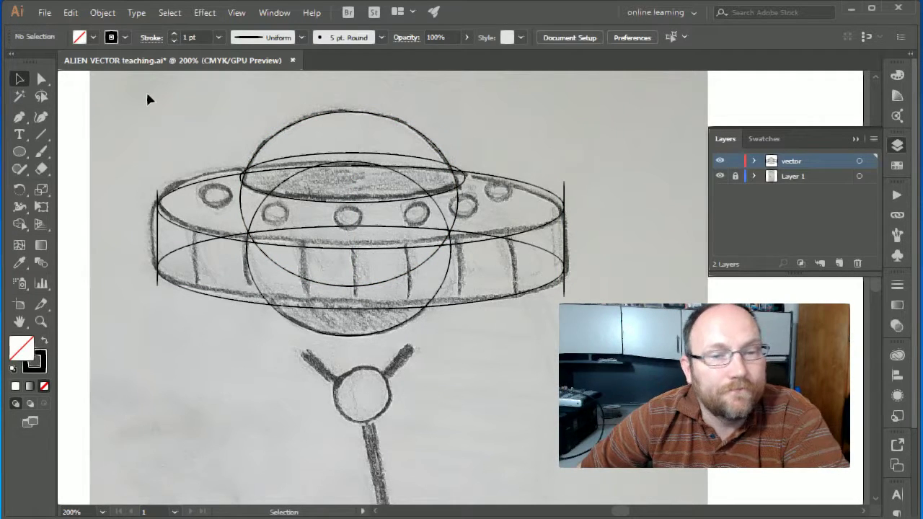
click(735, 176)
click(719, 176)
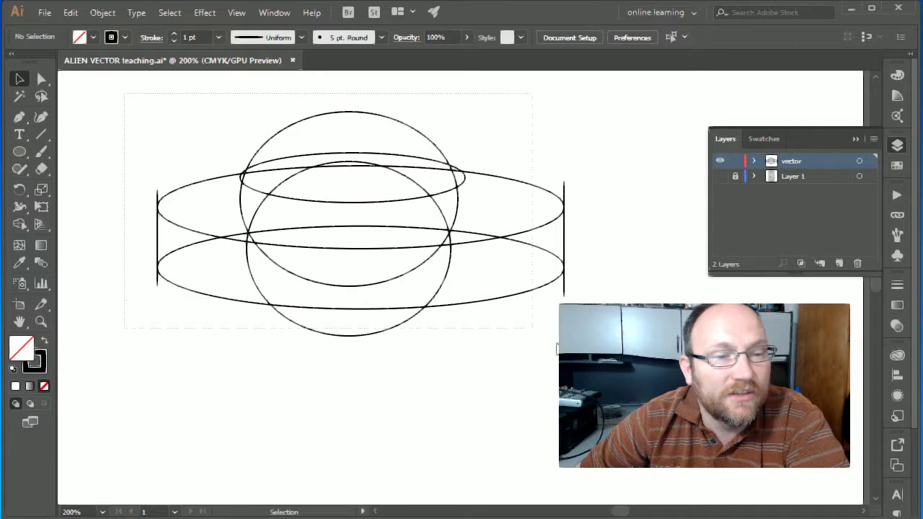
key(ctrl+a)
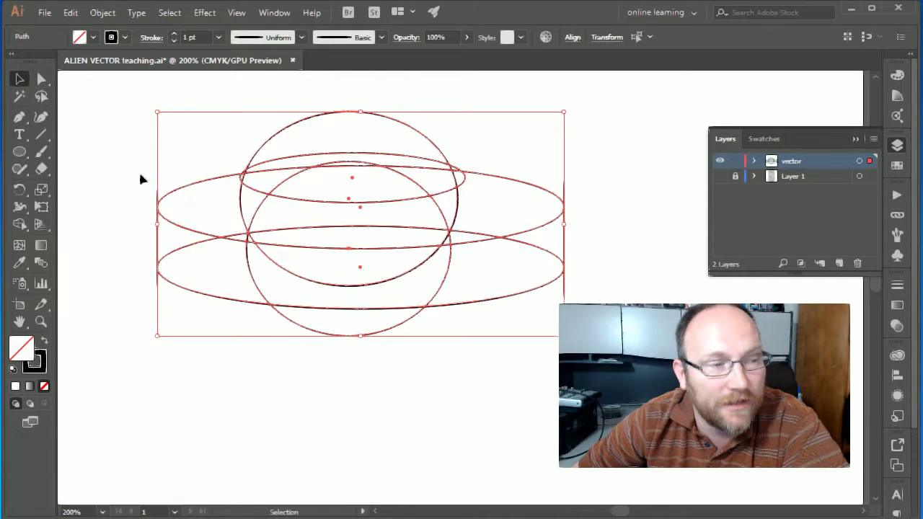
With the Shape Builder, merge the rim band and right rim regions, checking against the sketch
click(21, 228)
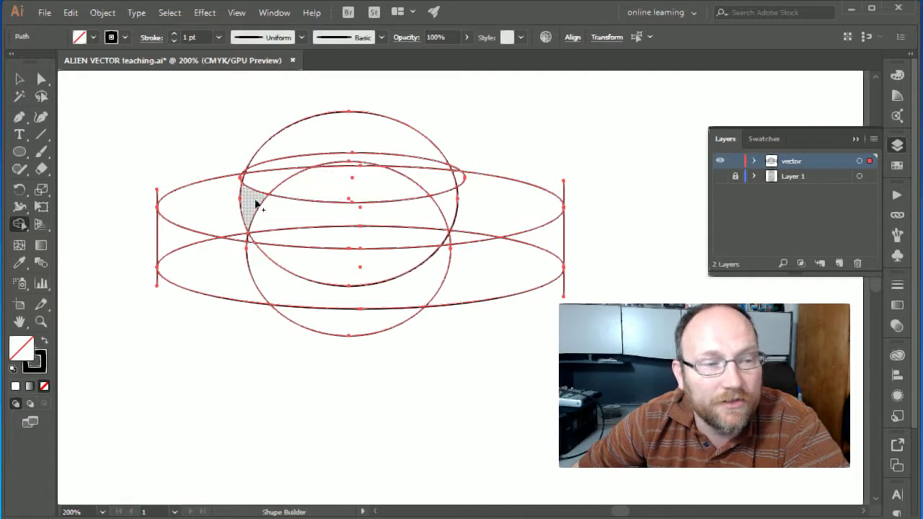
click(718, 177)
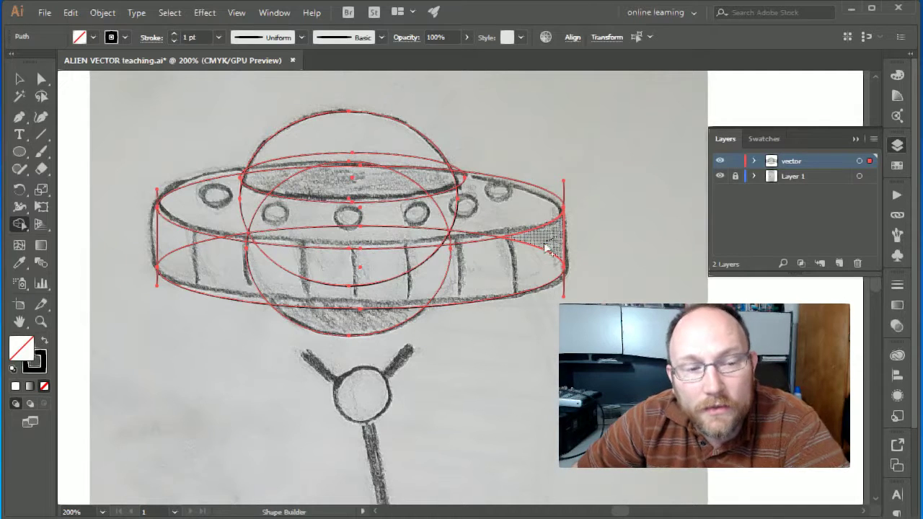
mouse_move(508, 263)
mouse_down()
mouse_move(433, 278)
mouse_move(281, 277)
mouse_move(234, 272)
mouse_move(186, 256)
mouse_move(177, 242)
mouse_up()
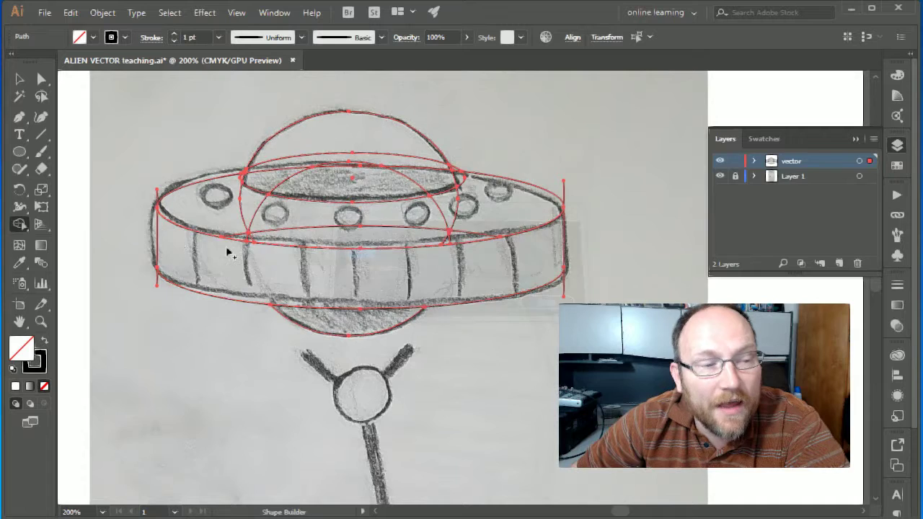
click(721, 177)
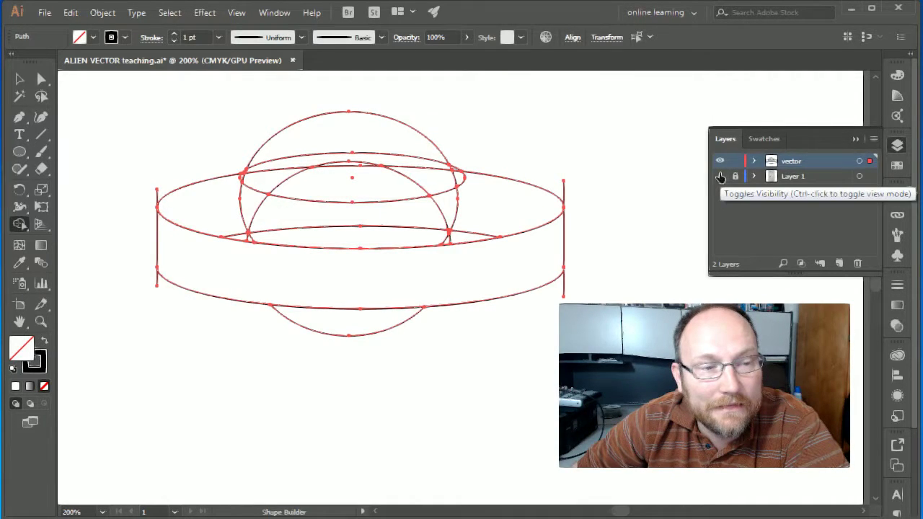
click(721, 177)
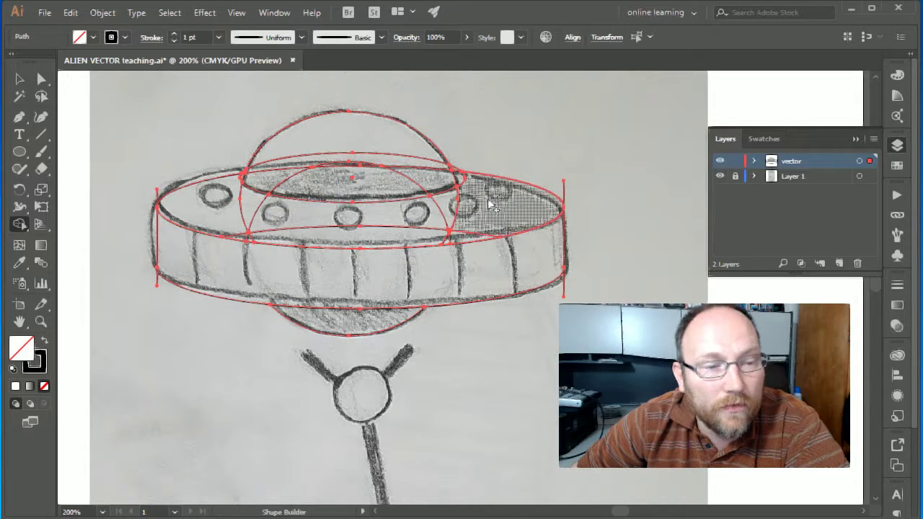
mouse_move(491, 206)
mouse_down()
mouse_move(449, 211)
mouse_move(458, 237)
mouse_move(439, 243)
mouse_move(380, 220)
mouse_move(277, 225)
mouse_move(205, 203)
mouse_move(261, 236)
mouse_up()
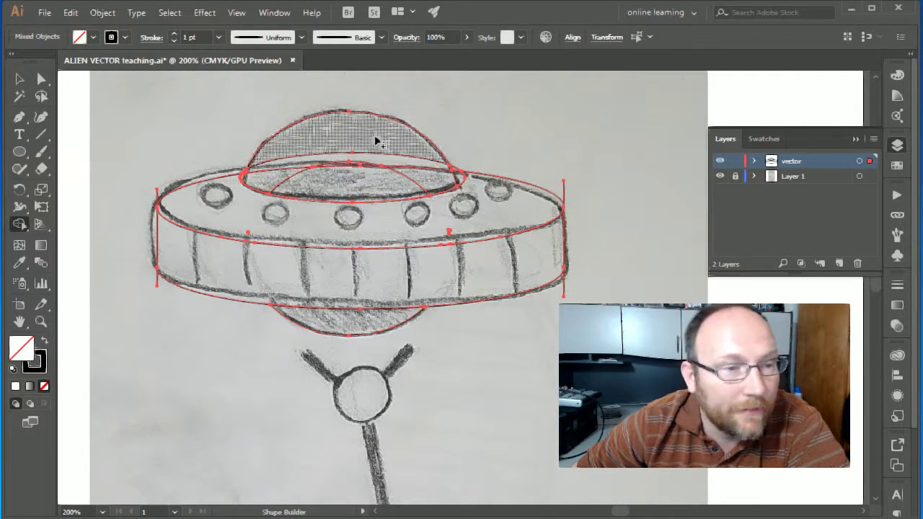
Merge the dome, top ring and dome base band regions into single shapes
drag(377, 142, 395, 166)
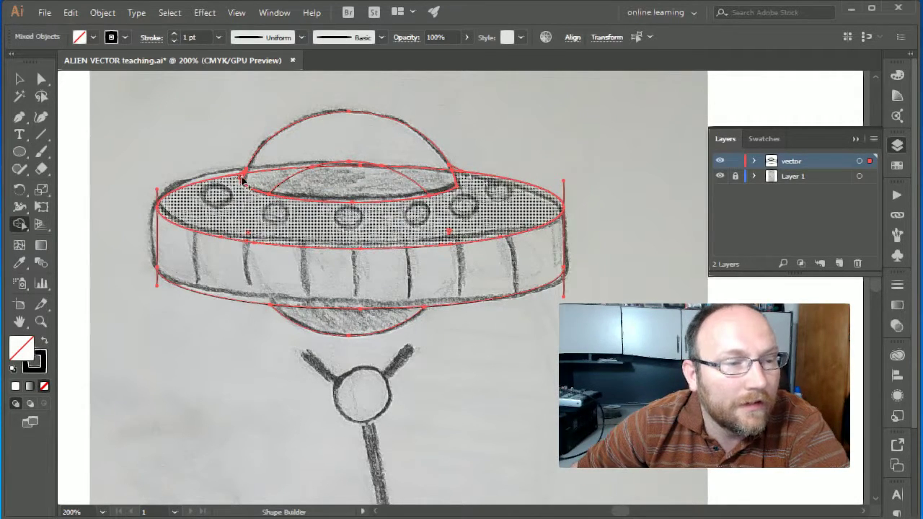
click(242, 193)
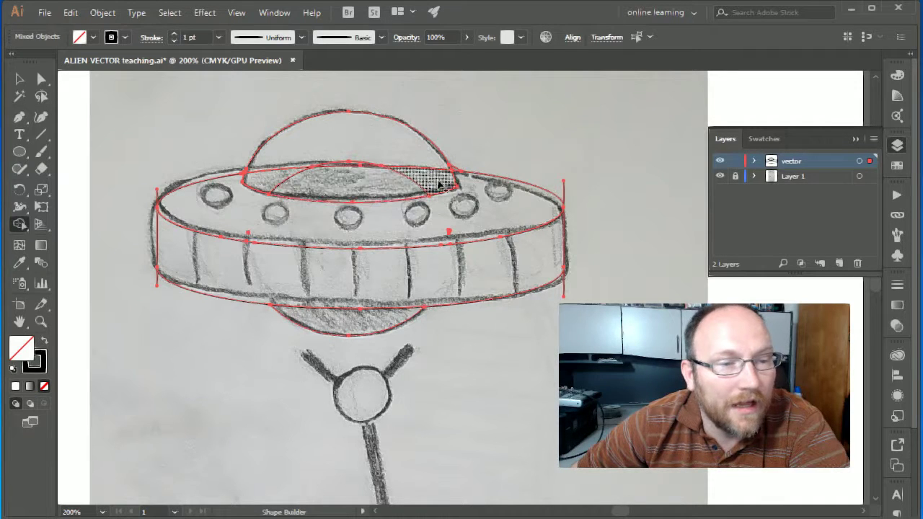
drag(440, 184, 275, 182)
drag(312, 150, 353, 173)
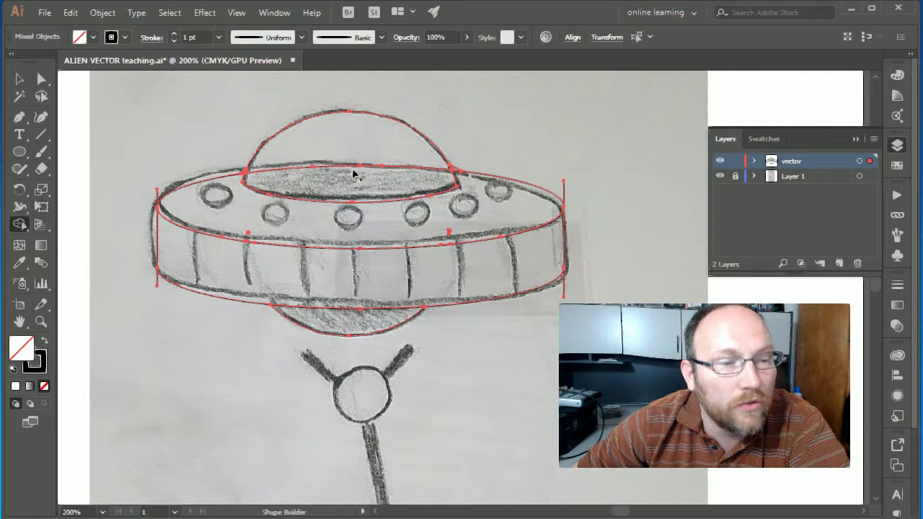
Trim the stray line ends at the rim's upper right, lower right and lower left, then deselect
click(720, 177)
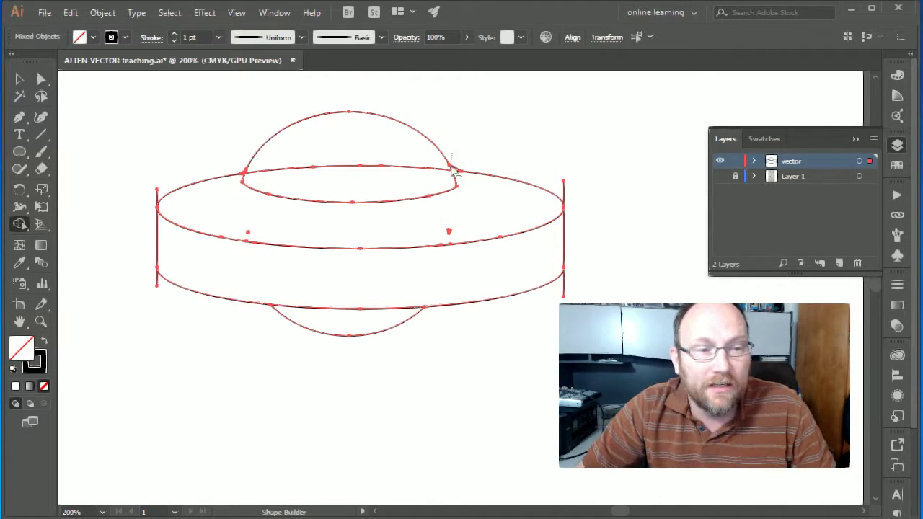
alt+click(460, 166)
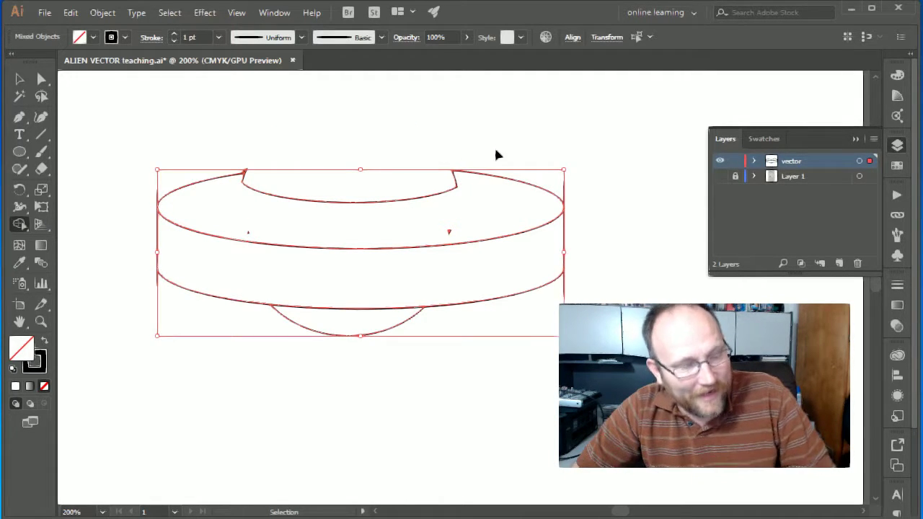
key(ctrl+z)
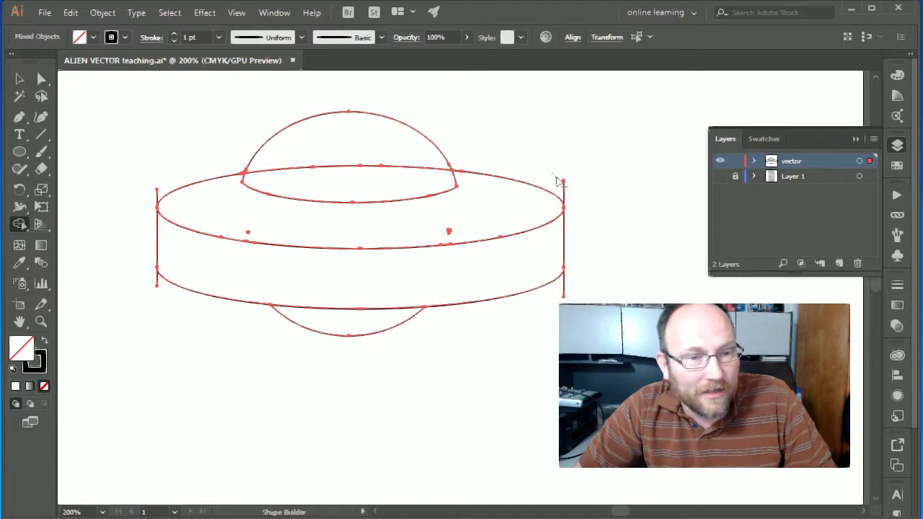
drag(576, 199, 585, 205)
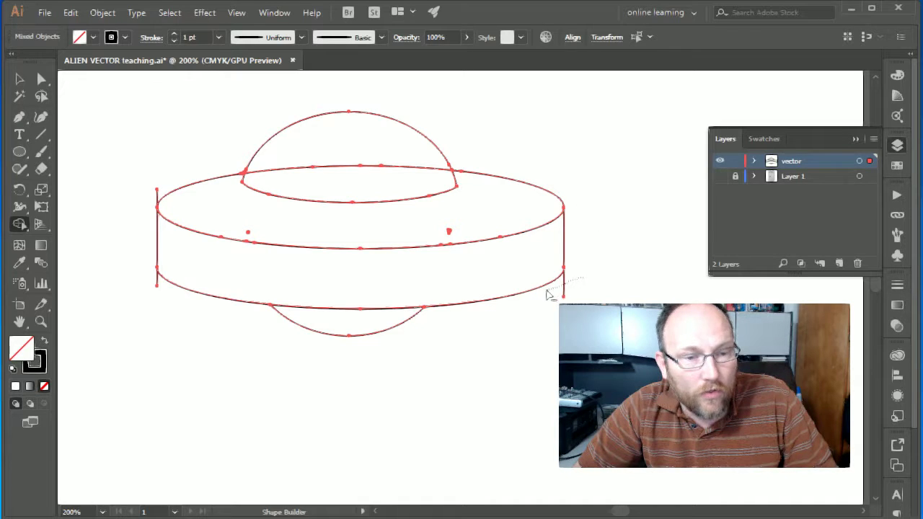
drag(548, 294, 545, 295)
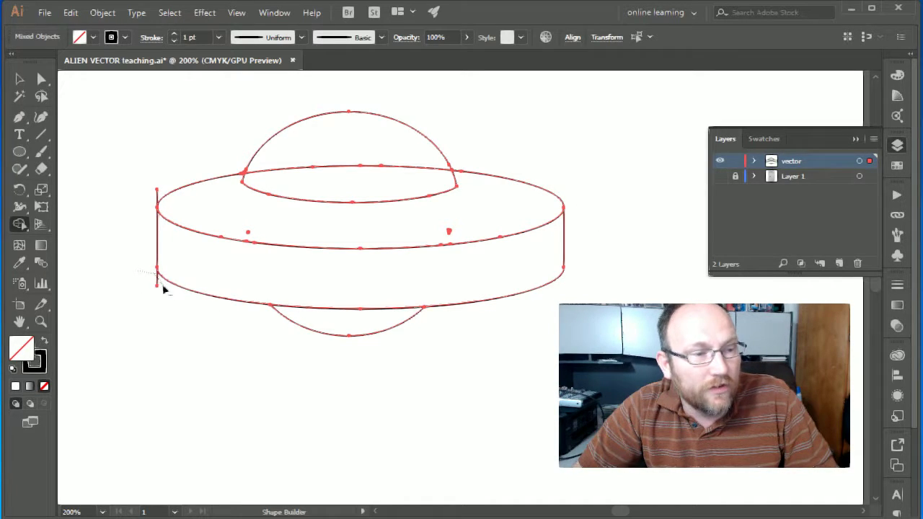
drag(164, 289, 163, 290)
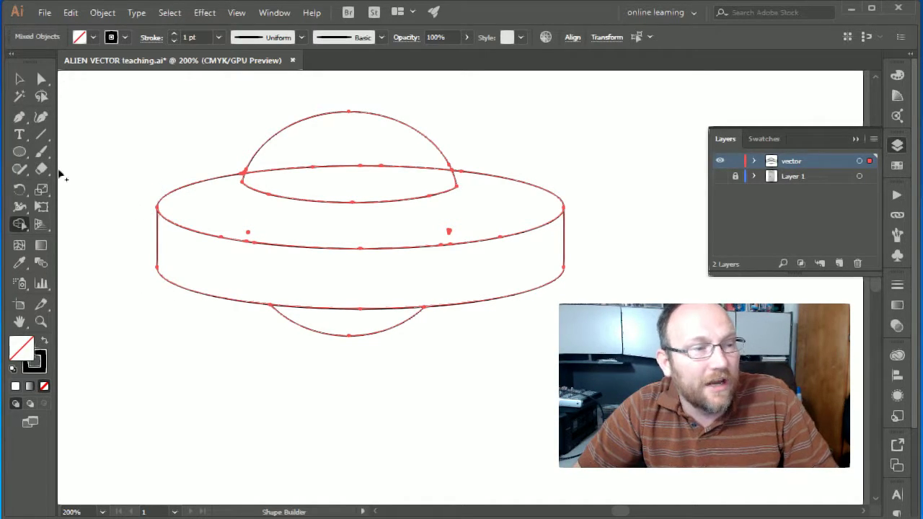
click(20, 79)
click(81, 129)
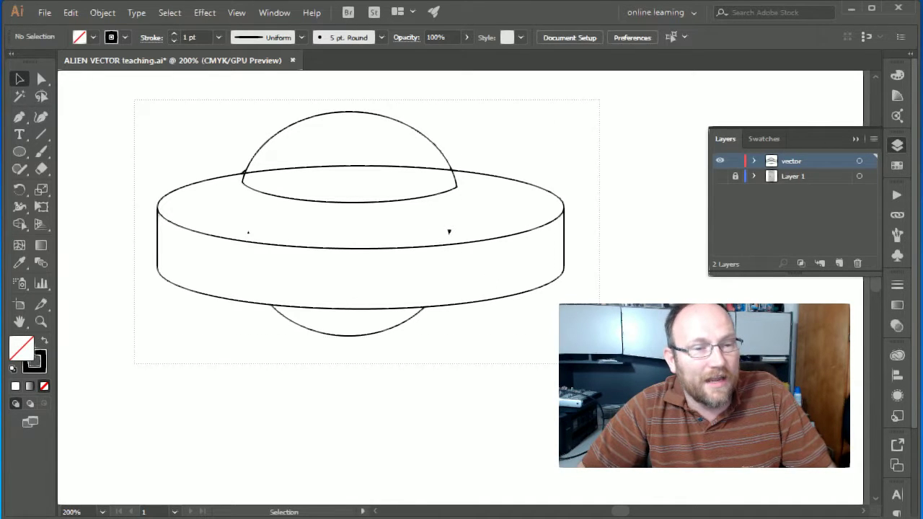
Merge the rim's top face into one shape, delete its stray dots and fragments, then deselect
key(ctrl+a)
click(20, 225)
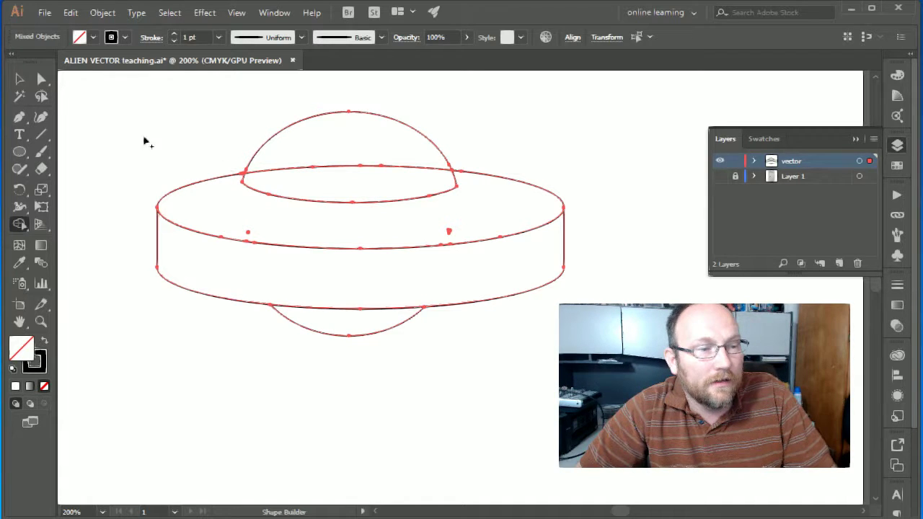
key(v)
click(126, 125)
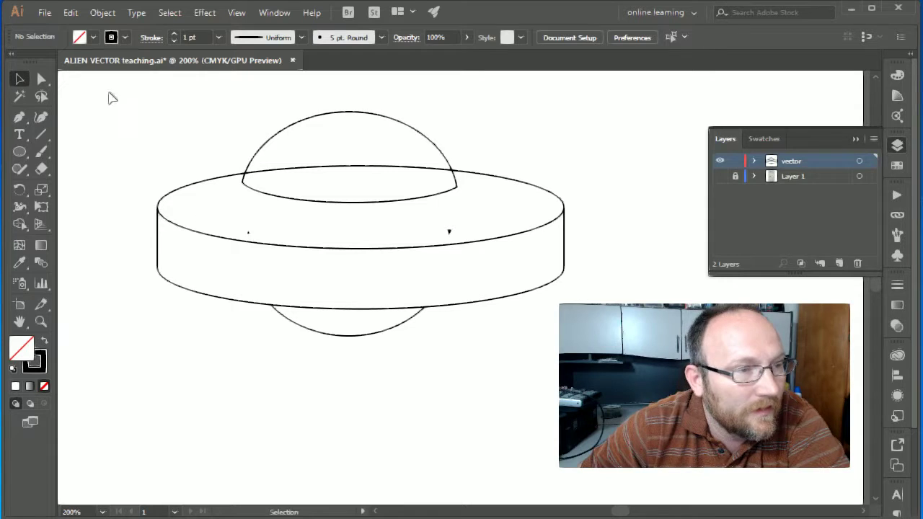
drag(109, 94, 584, 352)
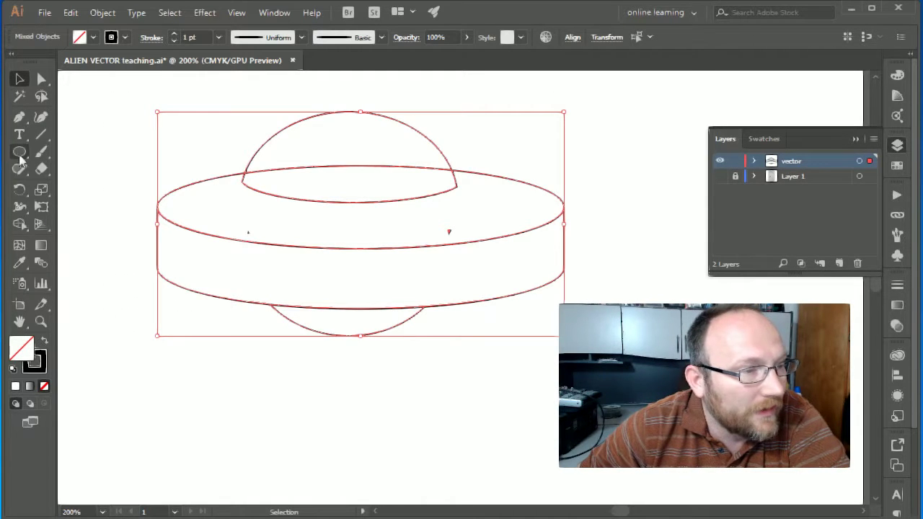
click(19, 224)
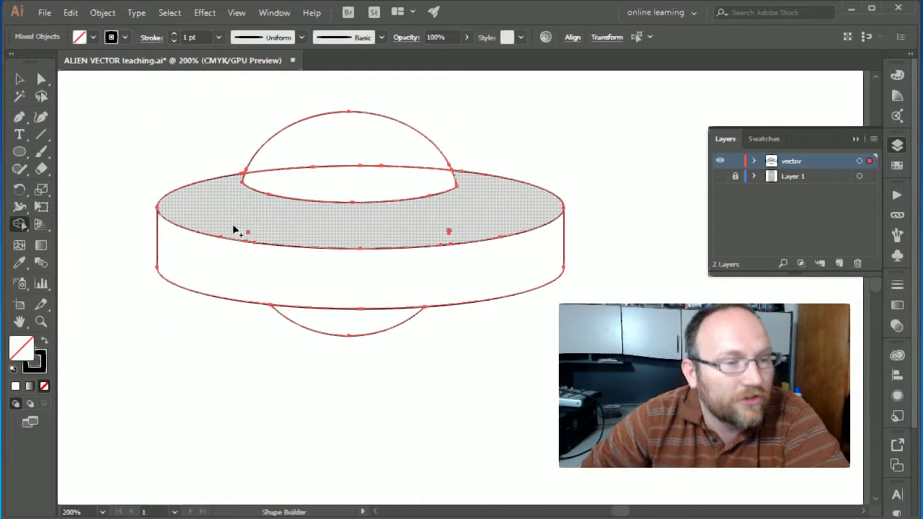
mouse_move(249, 236)
mouse_down()
mouse_move(372, 214)
mouse_move(432, 233)
mouse_move(494, 231)
mouse_up()
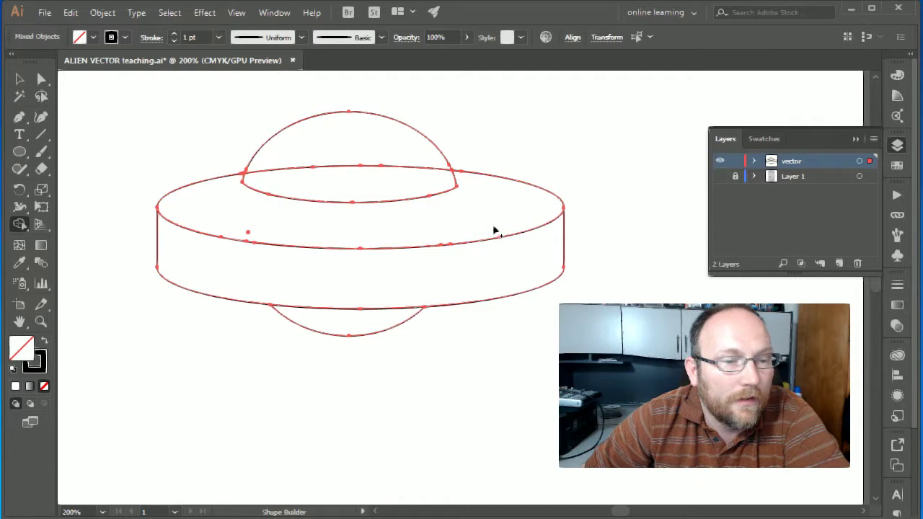
click(251, 239)
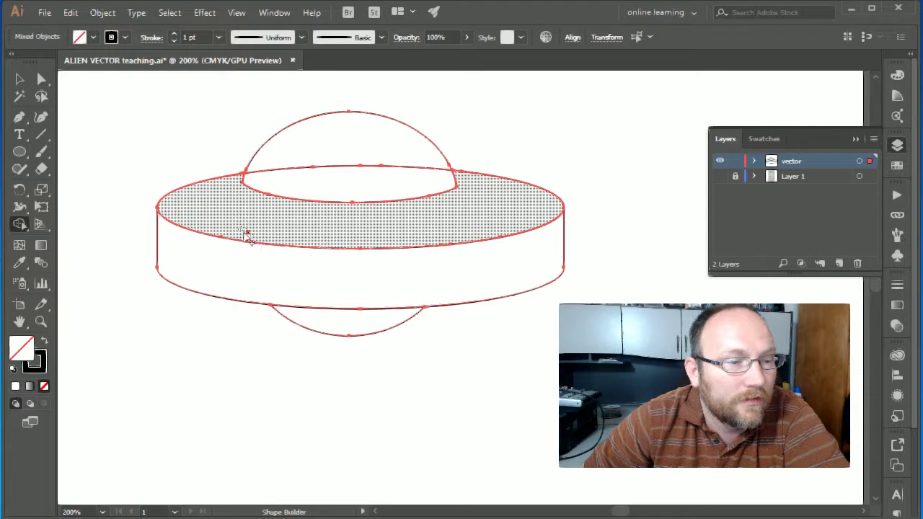
click(246, 233)
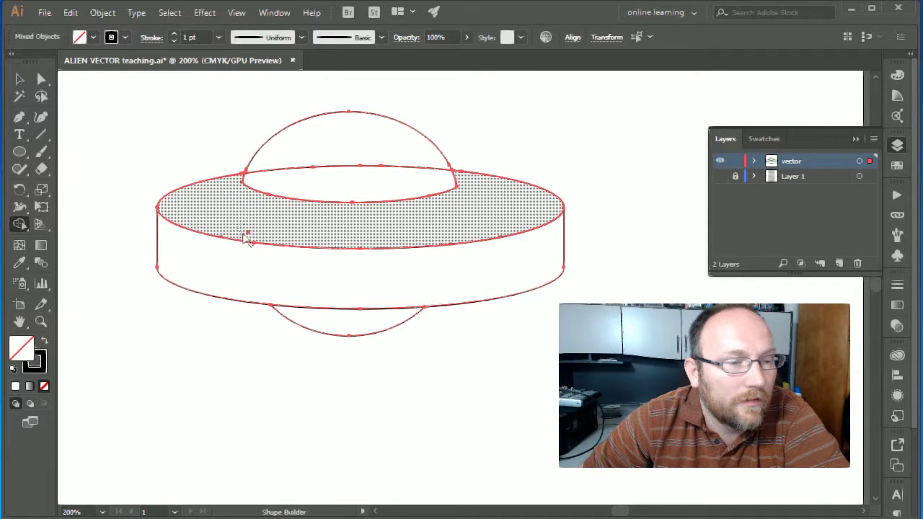
click(246, 234)
click(20, 81)
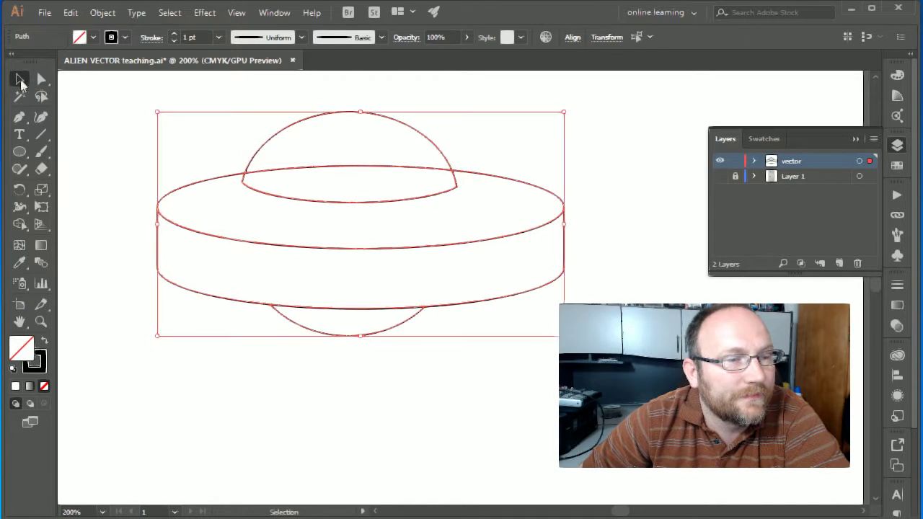
click(114, 110)
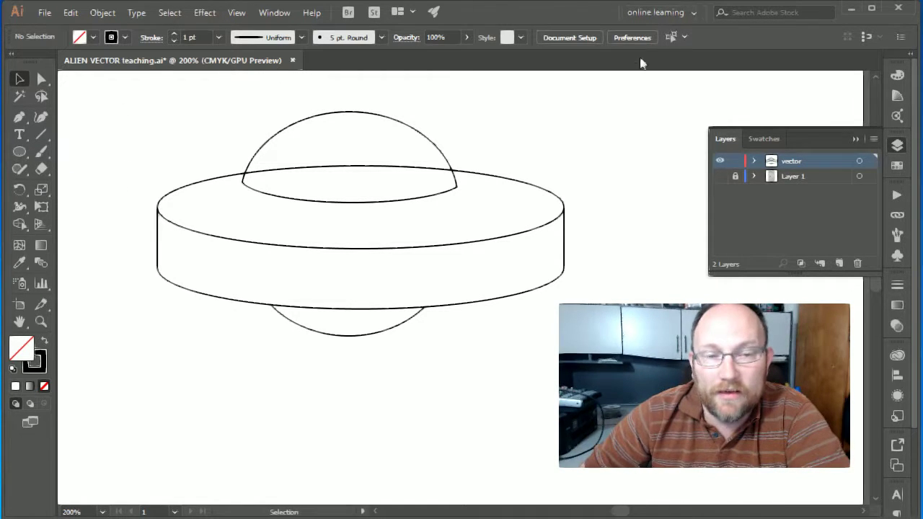
With the pencil sketch visible, draw an outline ellipse over the left porthole
click(721, 178)
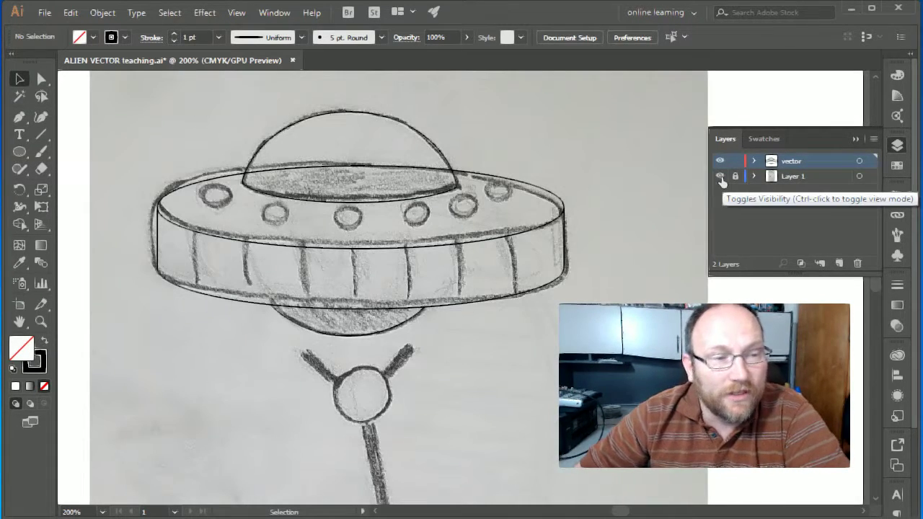
click(720, 177)
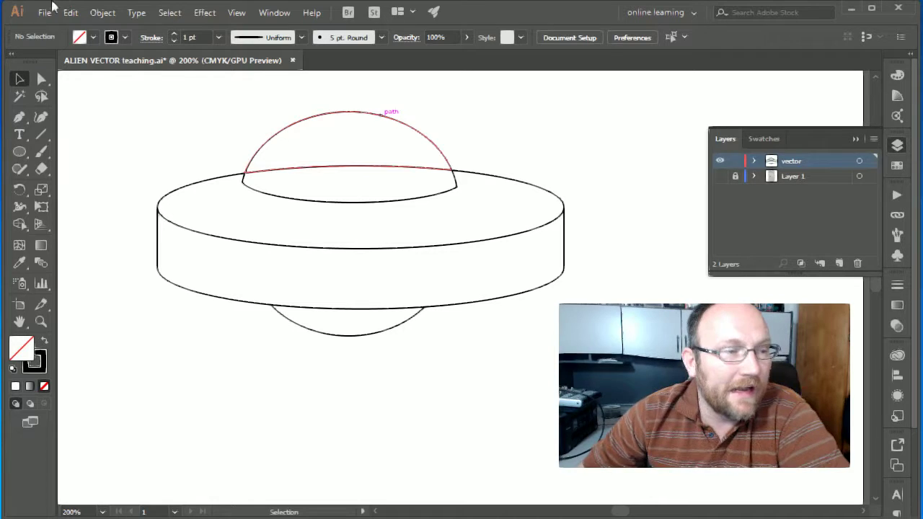
key(l)
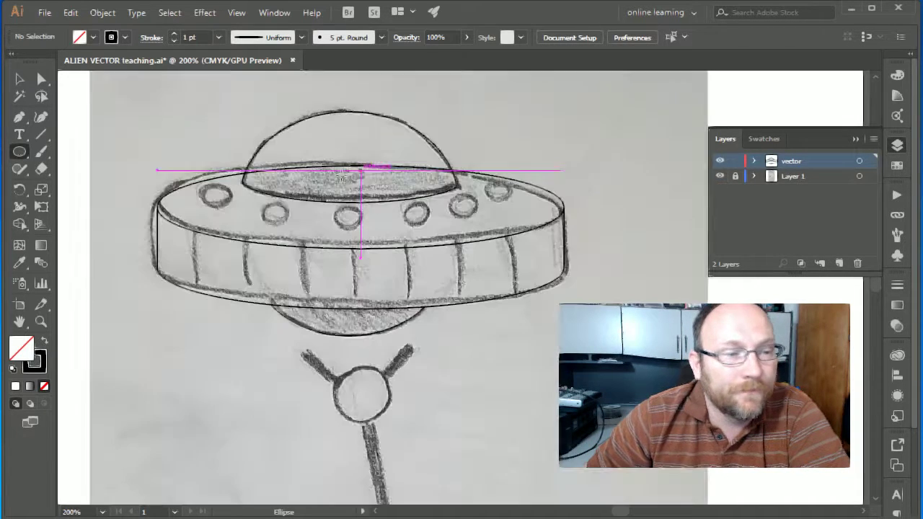
click(721, 178)
mouse_move(199, 189)
mouse_down()
mouse_move(249, 208)
mouse_move(236, 215)
mouse_up()
Copy and paste the porthole ellipse
click(20, 79)
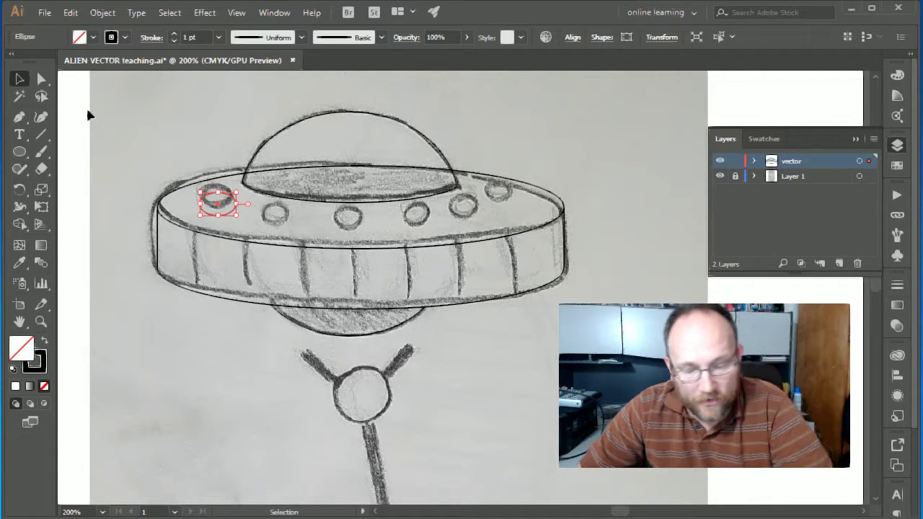
key(a)
key(v)
key(ctrl+c)
key(ctrl+v)
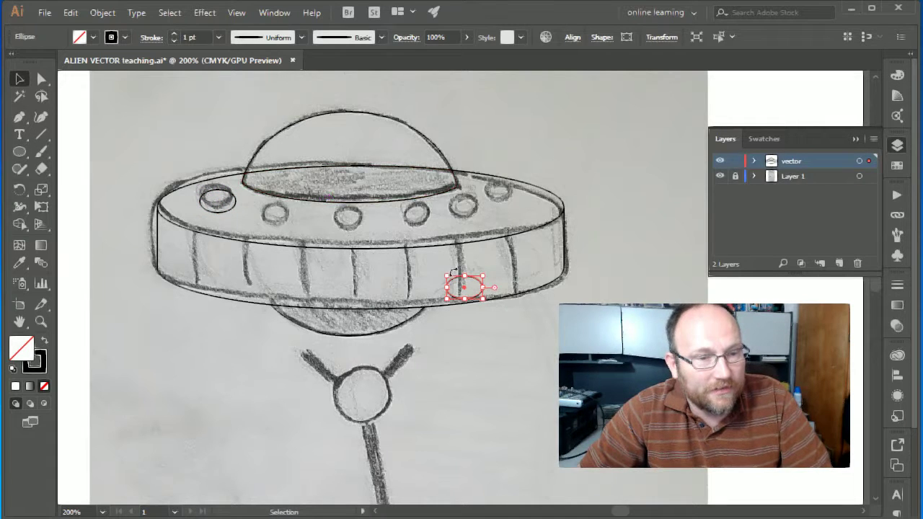
Position ellipse copies over the right-hand portholes, one window at a time
drag(458, 283, 271, 213)
key(ctrl+z)
drag(456, 283, 333, 216)
key(ctrl+z)
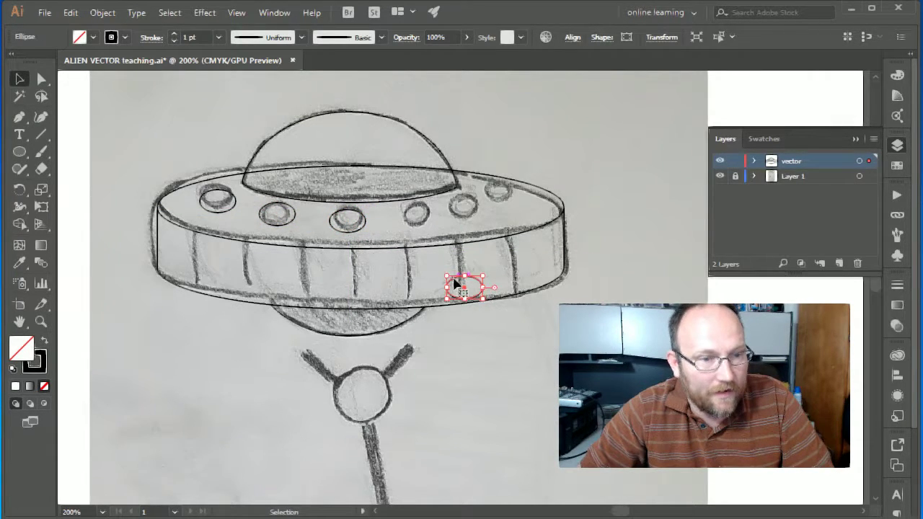
drag(454, 283, 408, 214)
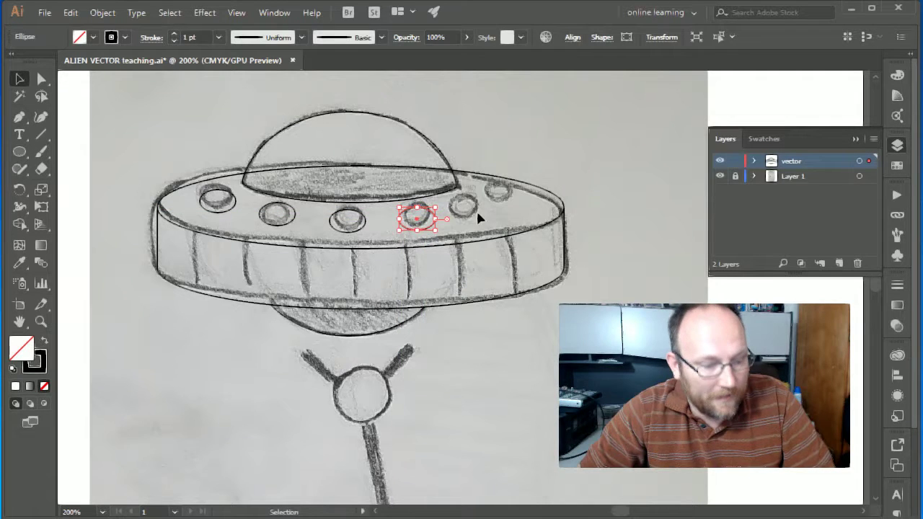
key(ctrl+z)
drag(472, 282, 470, 204)
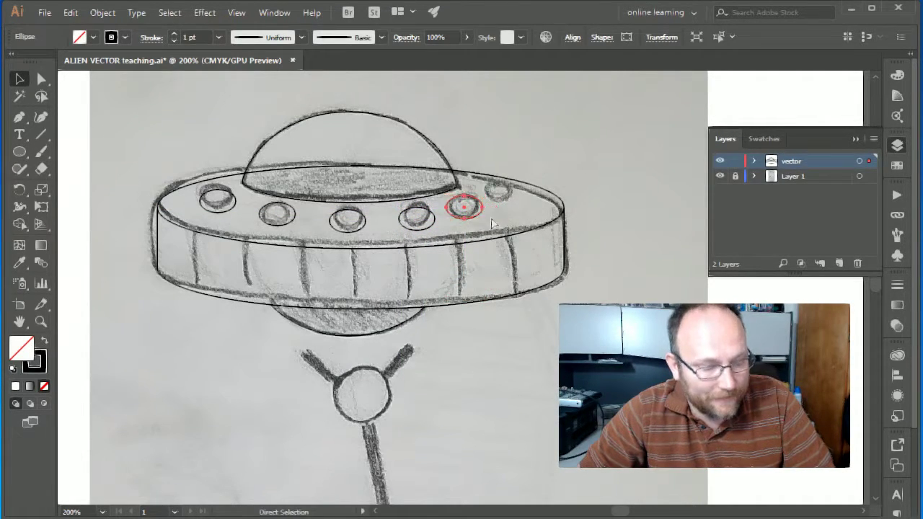
key(ctrl+z)
drag(476, 283, 519, 203)
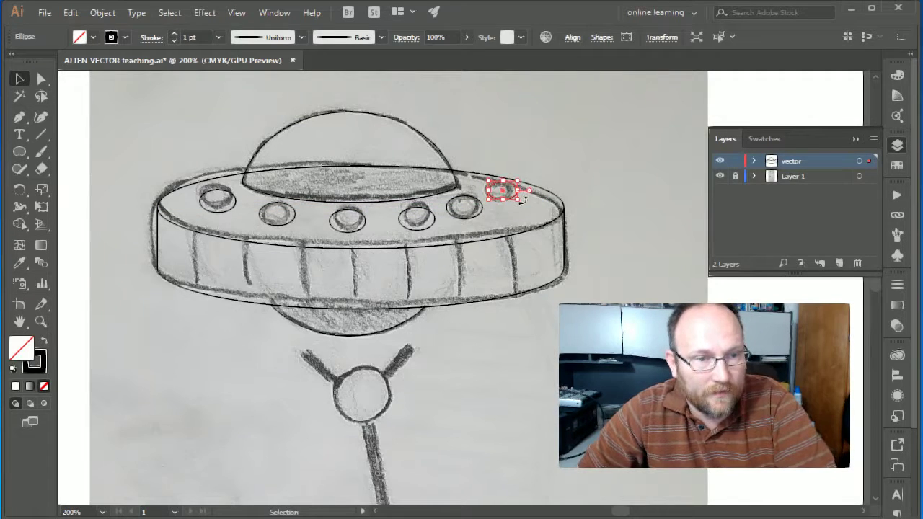
drag(518, 204, 431, 226)
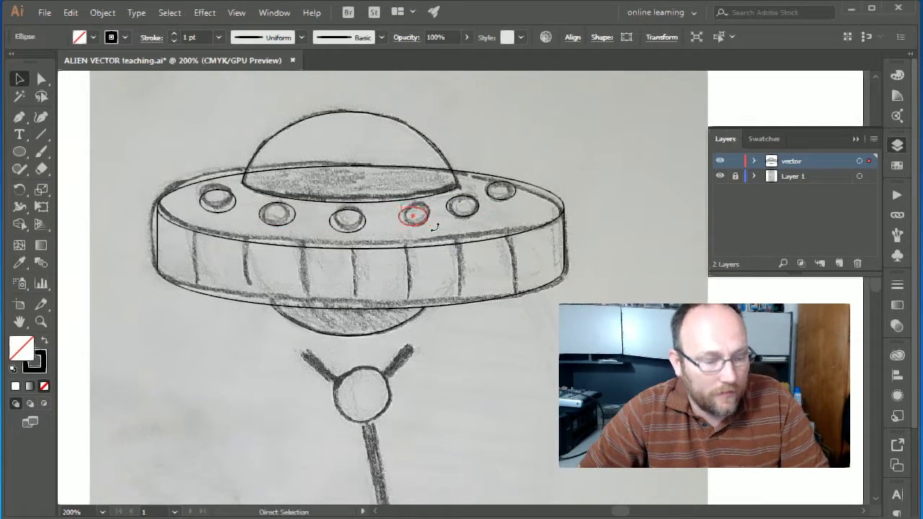
click(540, 130)
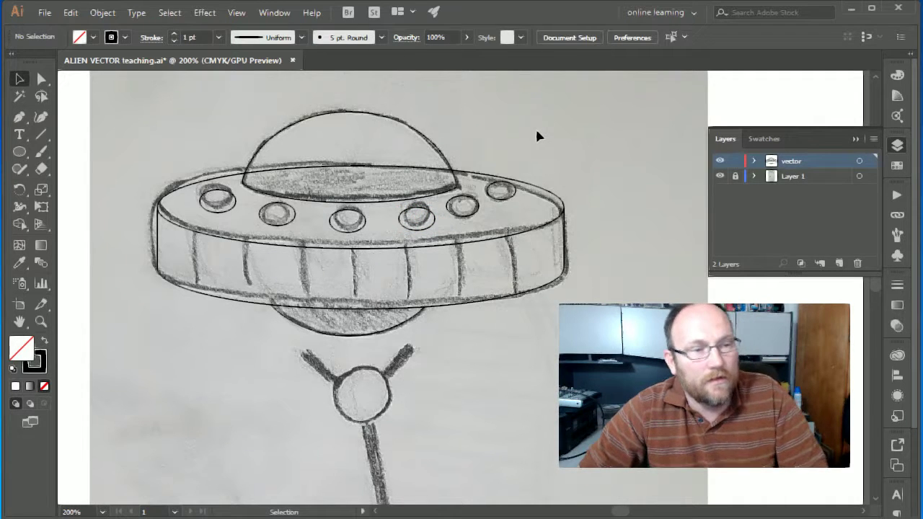
click(719, 177)
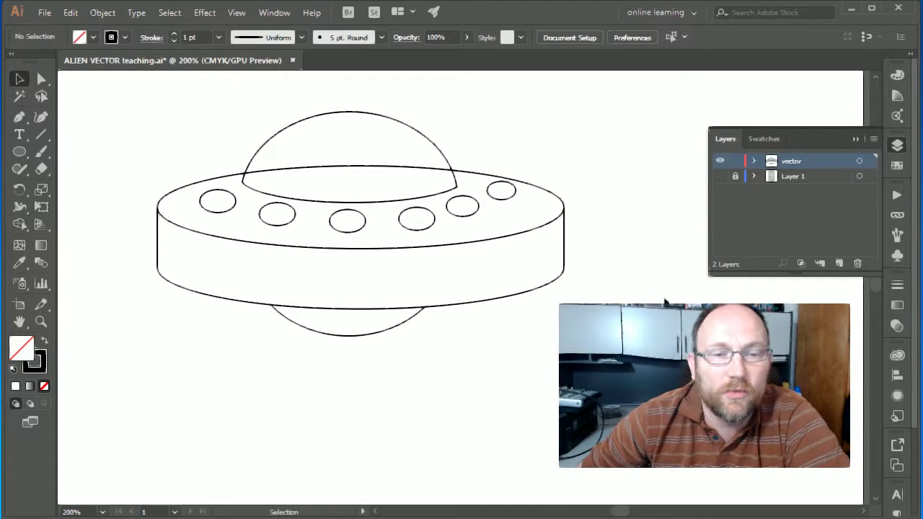
click(720, 177)
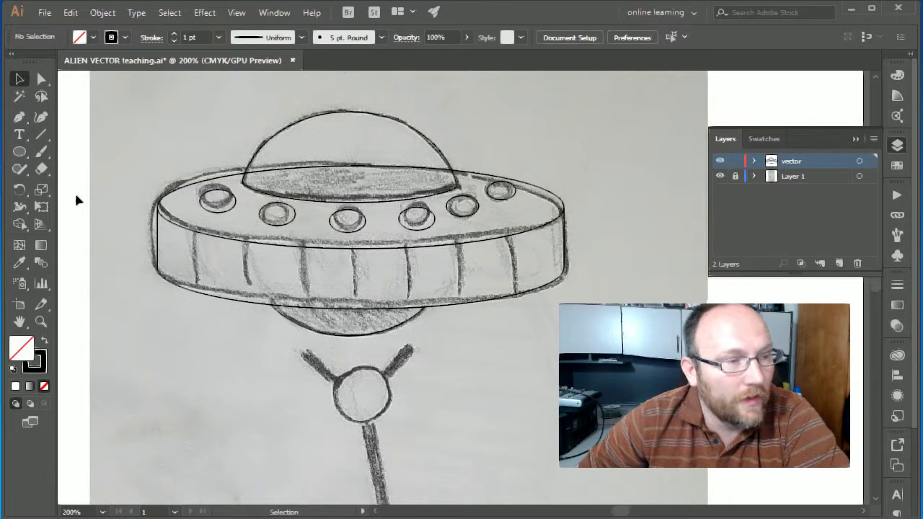
With the Pen tool, draw the first two vertical panel lines across the rim
click(37, 133)
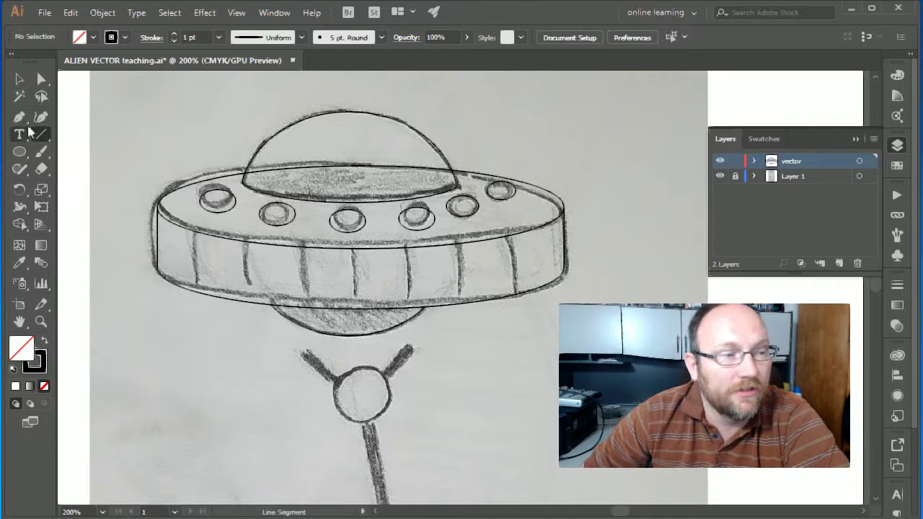
click(21, 118)
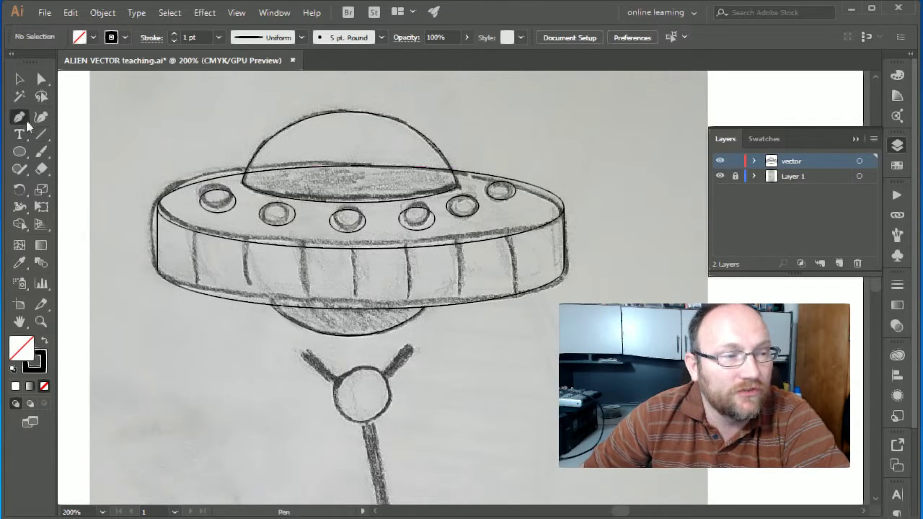
click(193, 230)
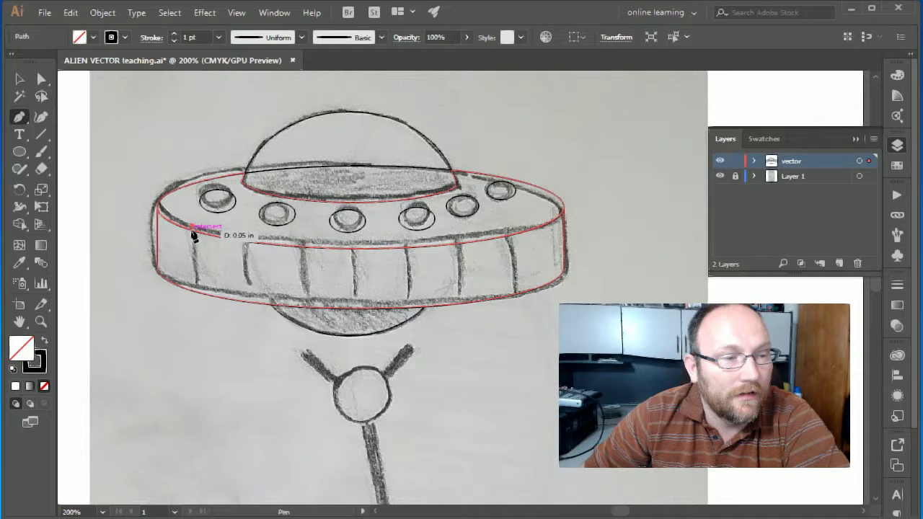
click(193, 298)
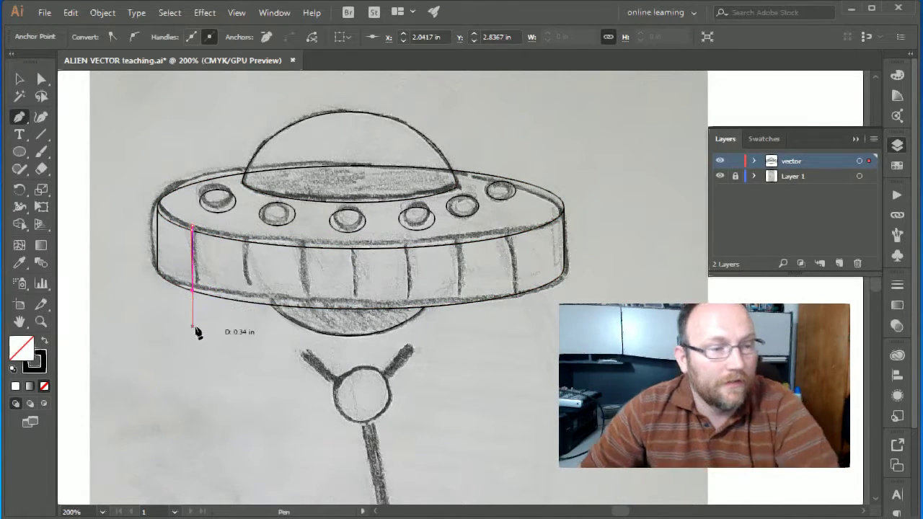
click(192, 300)
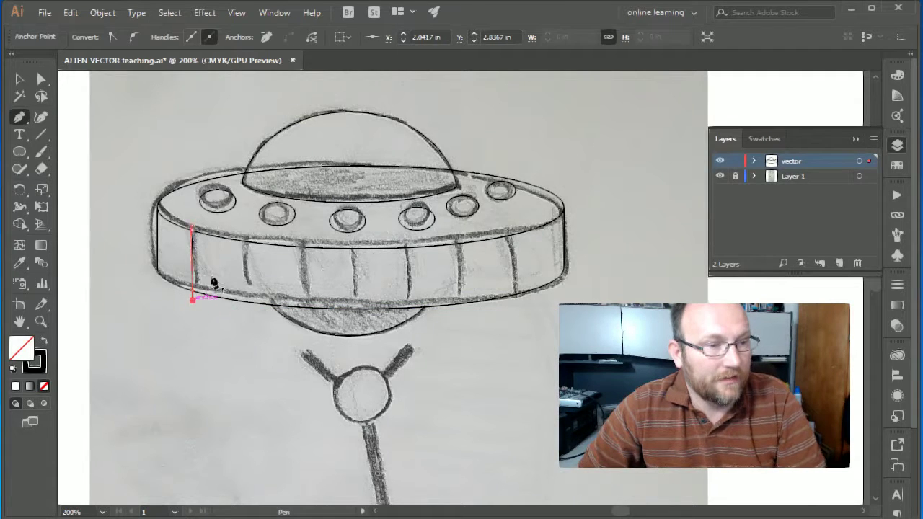
ctrl+click(246, 235)
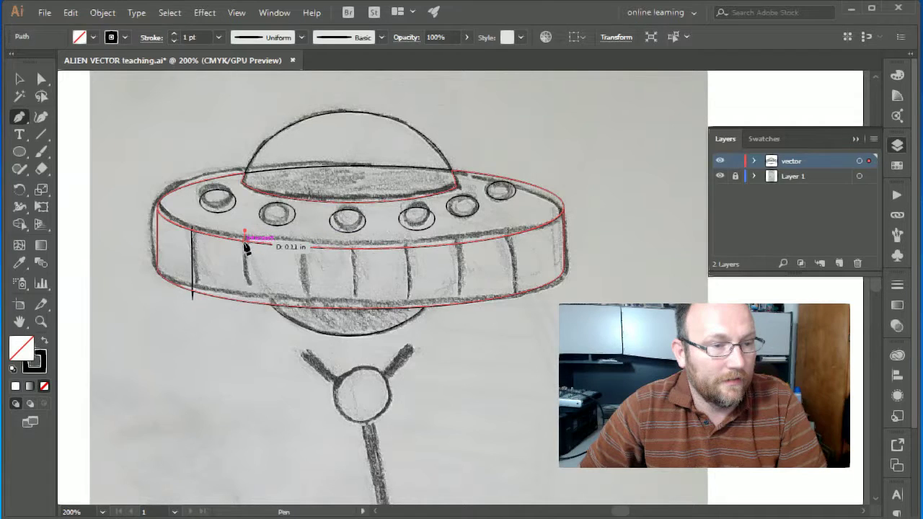
click(245, 232)
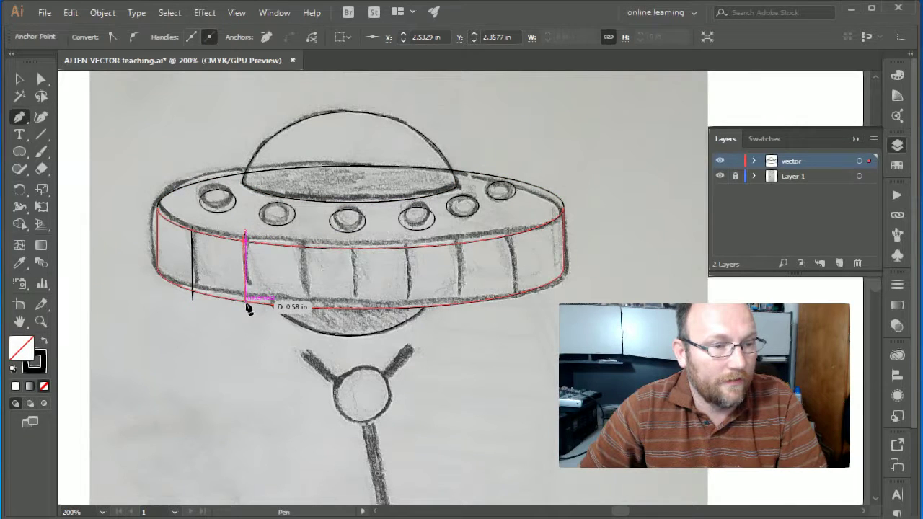
click(246, 308)
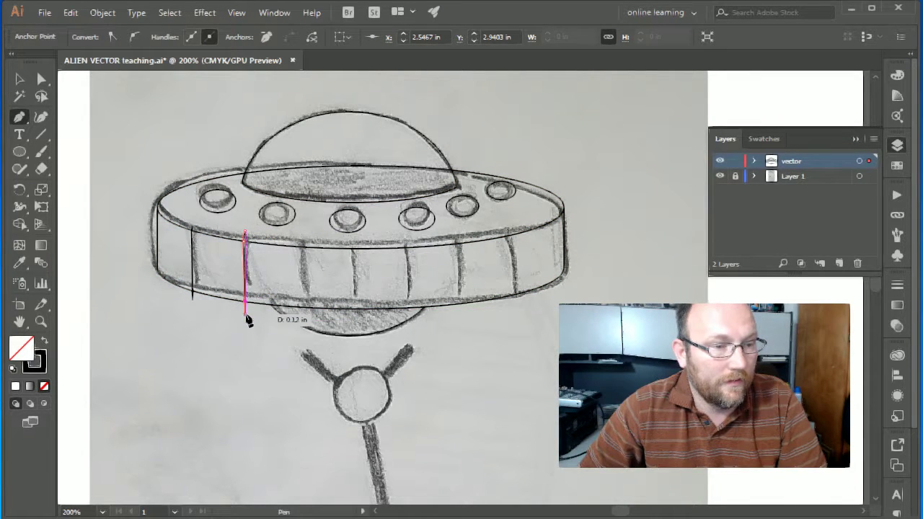
click(246, 318)
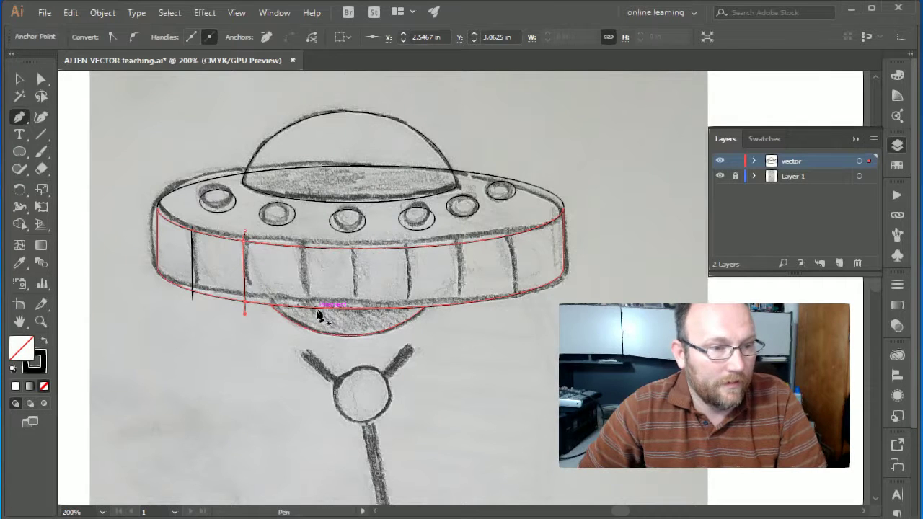
ctrl+click(304, 241)
Draw the third and fourth vertical panel lines across the rim
click(303, 237)
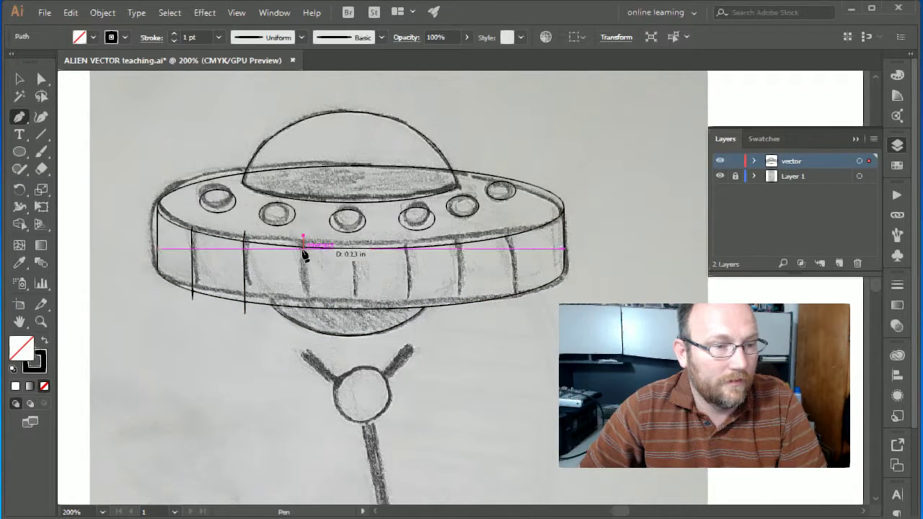
click(302, 239)
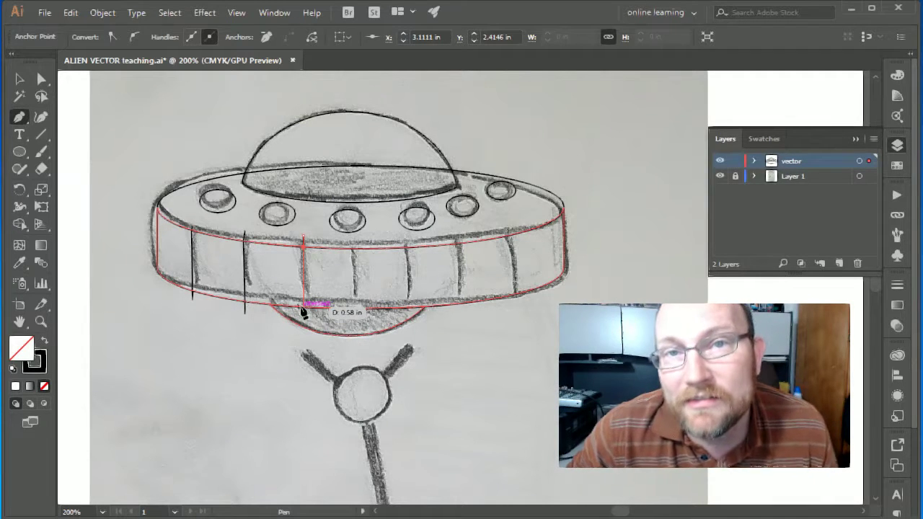
drag(303, 310, 357, 284)
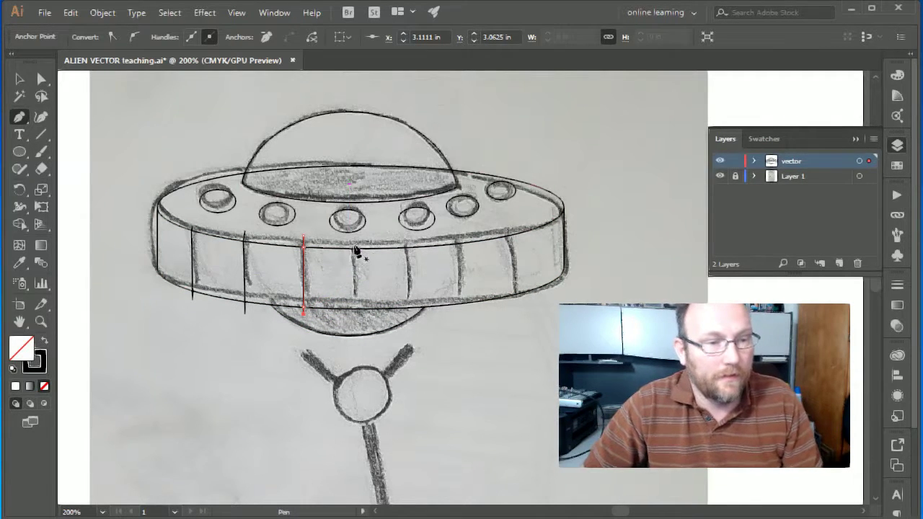
ctrl+click(352, 244)
drag(352, 244, 351, 261)
click(350, 306)
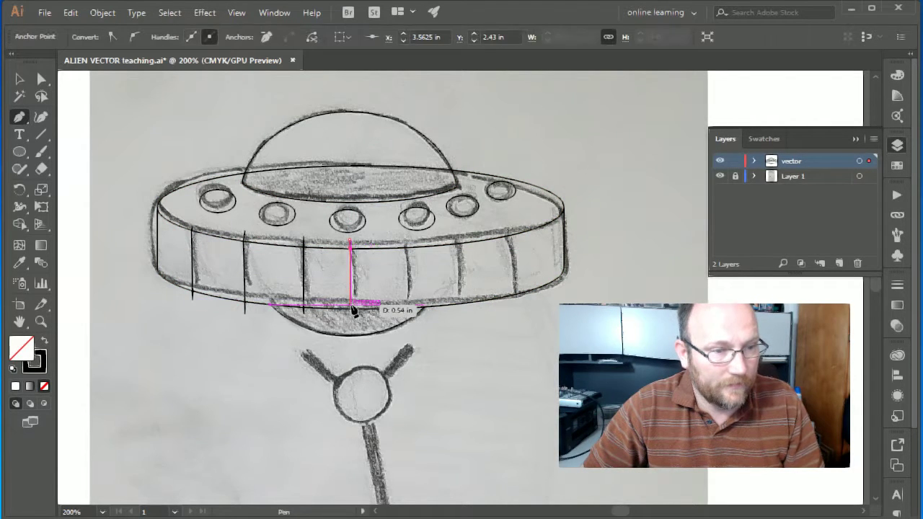
mouse_move(354, 314)
mouse_down()
mouse_move(354, 326)
mouse_move(367, 320)
mouse_up()
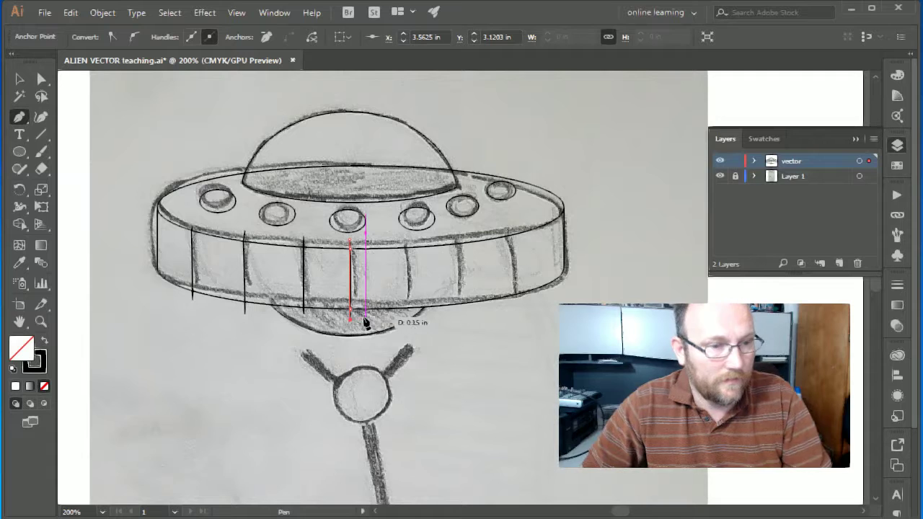
ctrl+click(406, 245)
Draw the fifth, sixth and seventh vertical panel lines across the rim
click(406, 243)
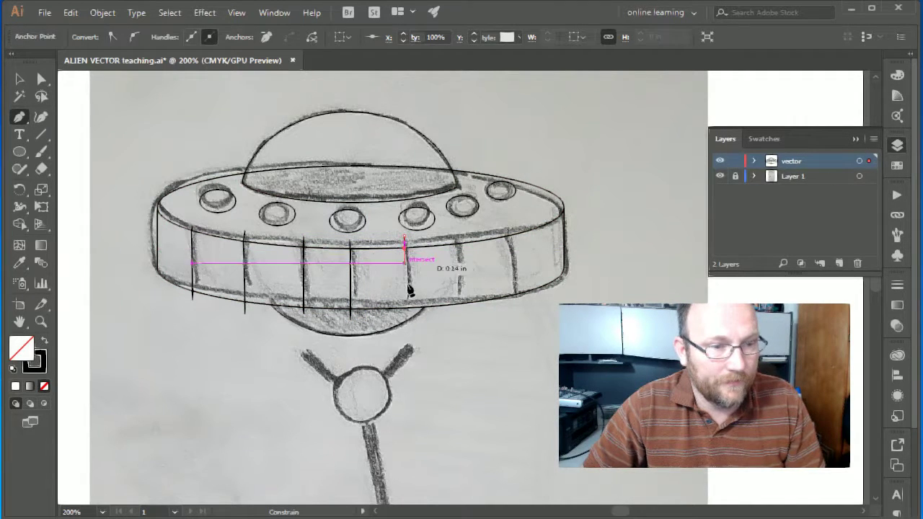
drag(406, 303, 437, 300)
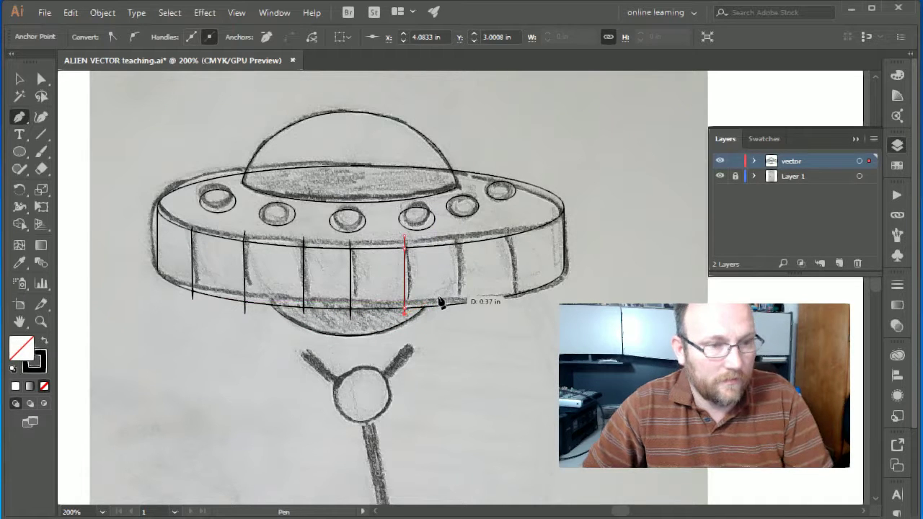
ctrl+click(461, 240)
drag(457, 238, 457, 318)
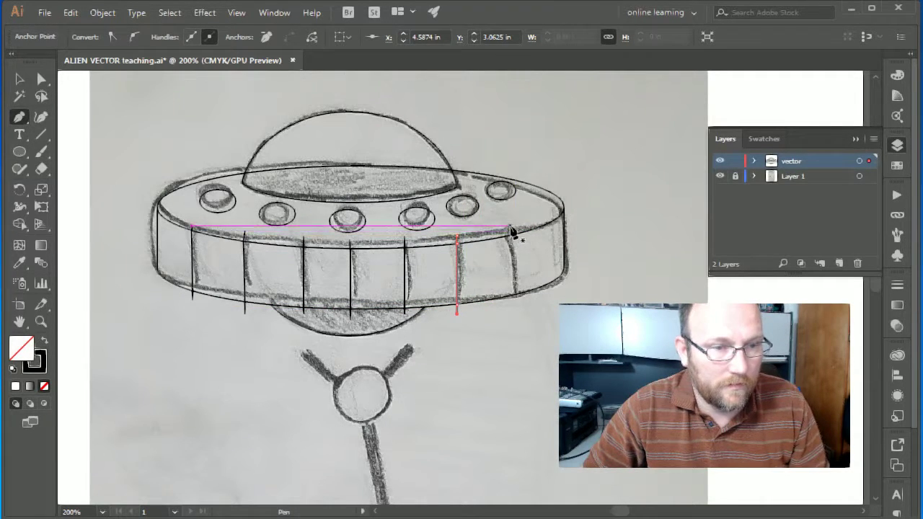
drag(512, 231, 517, 304)
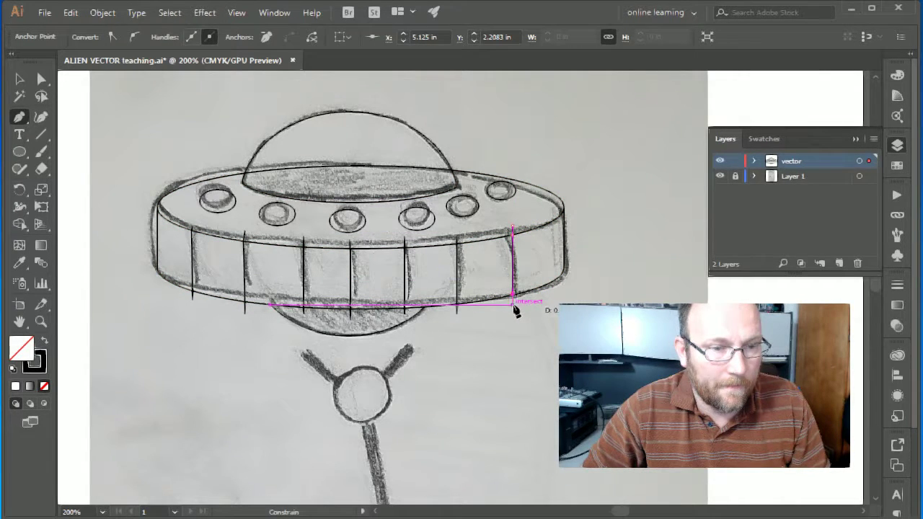
shift+click(513, 304)
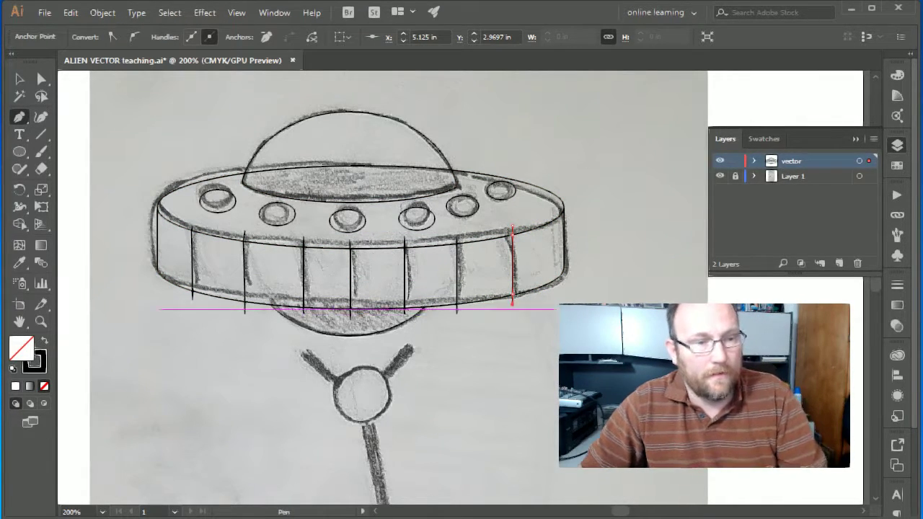
Marquee-select all the saucer outline paths
click(20, 81)
drag(154, 102, 527, 285)
drag(569, 347, 570, 347)
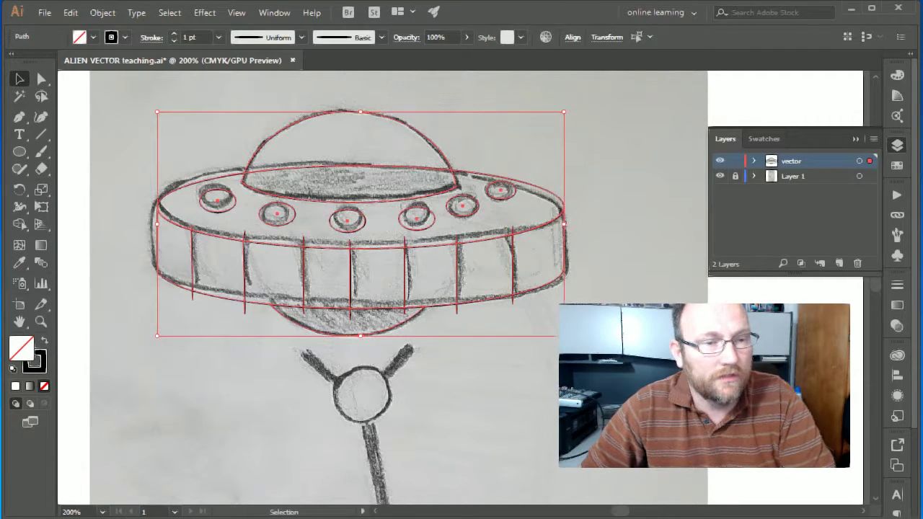
Hide the sketch layer and trim the panel line ends overhanging the rim with Shape Builder
click(719, 176)
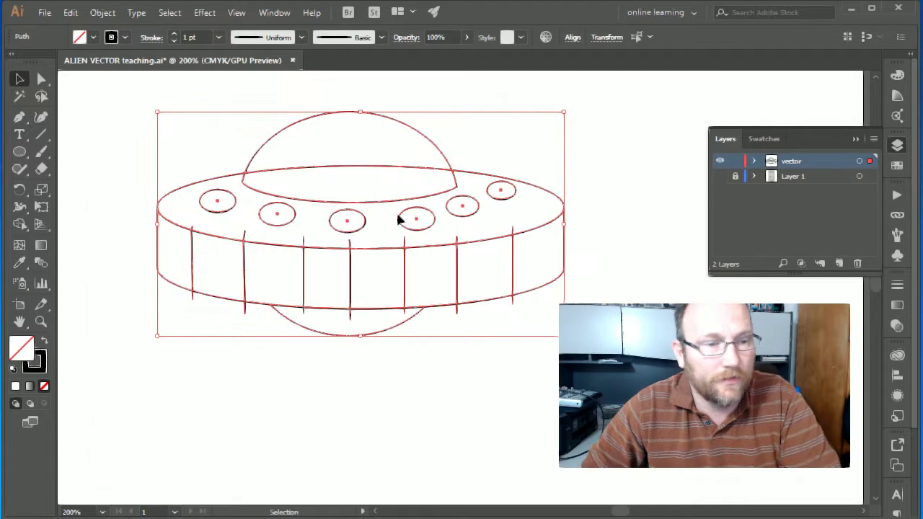
click(22, 226)
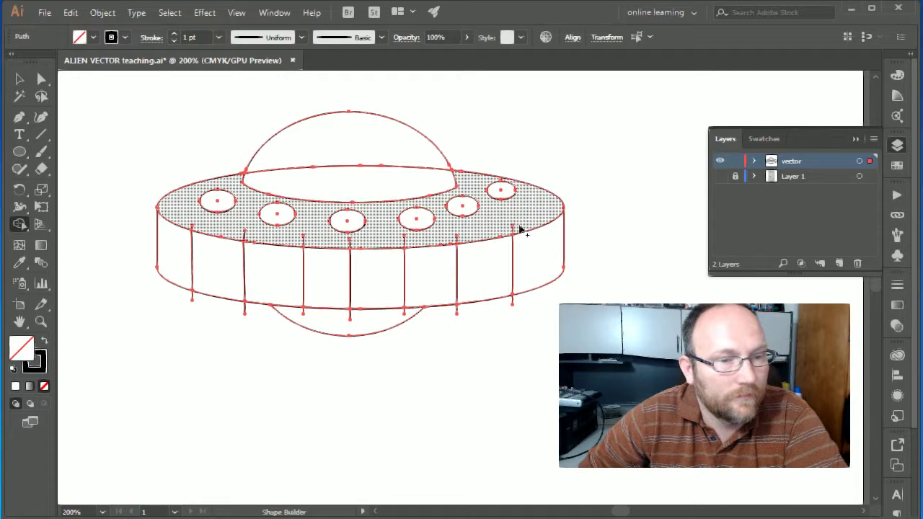
mouse_move(519, 233)
mouse_down()
mouse_move(458, 243)
mouse_move(238, 234)
mouse_move(372, 246)
mouse_move(528, 226)
mouse_up()
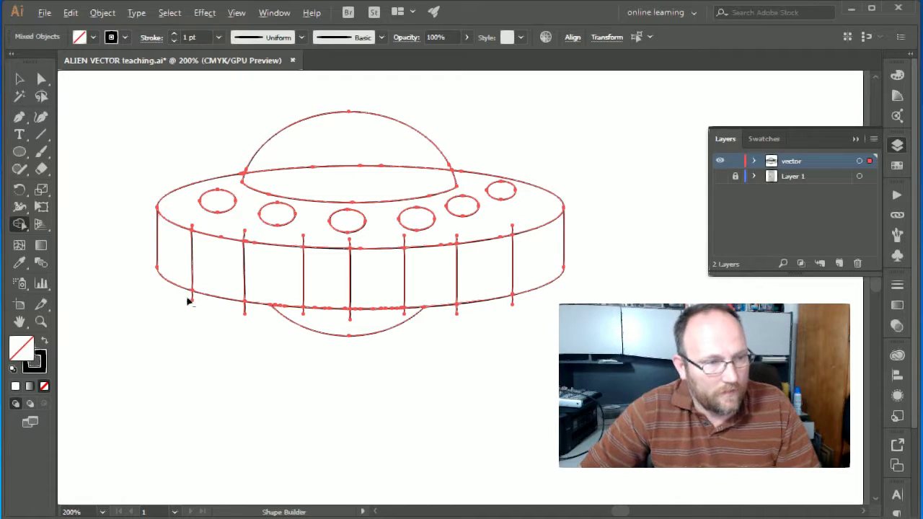
mouse_move(180, 291)
mouse_down()
mouse_move(242, 307)
mouse_move(288, 335)
mouse_move(370, 341)
mouse_move(529, 303)
mouse_up()
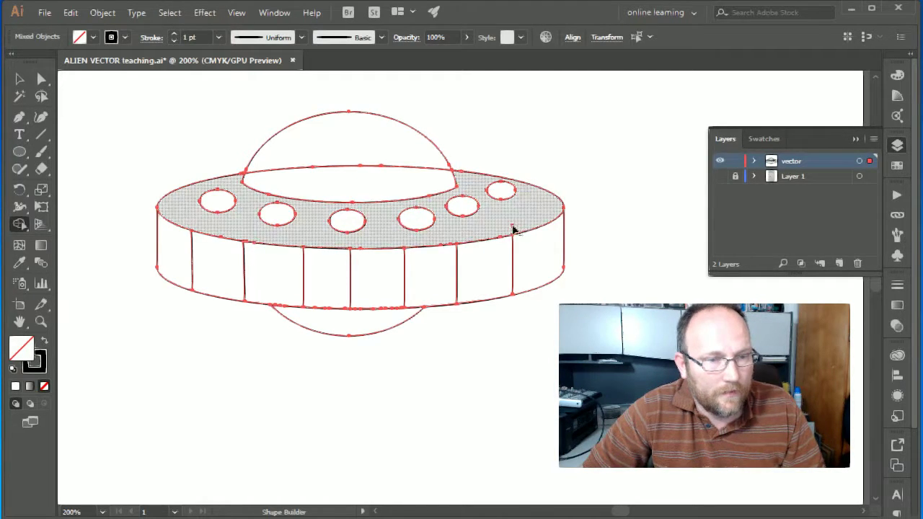
Deselect the saucer outline and turn Layer 1's sketch visibility back on
click(19, 78)
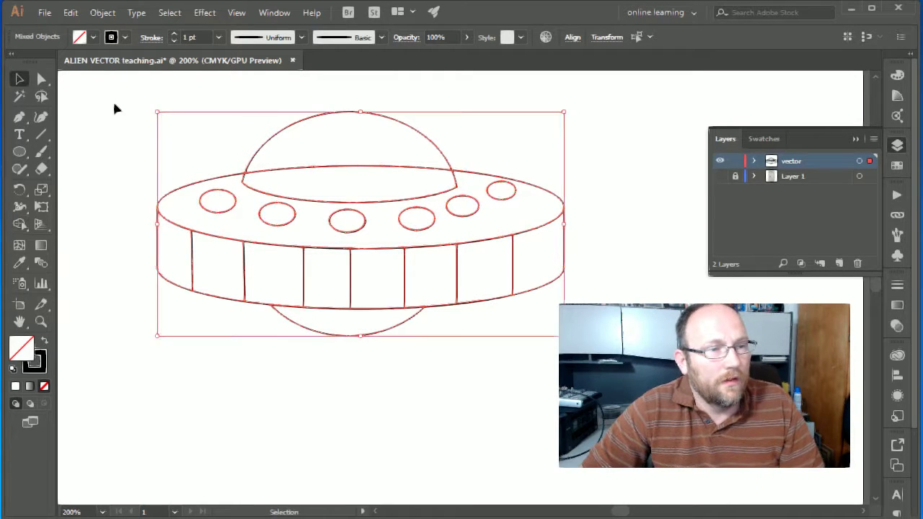
click(114, 101)
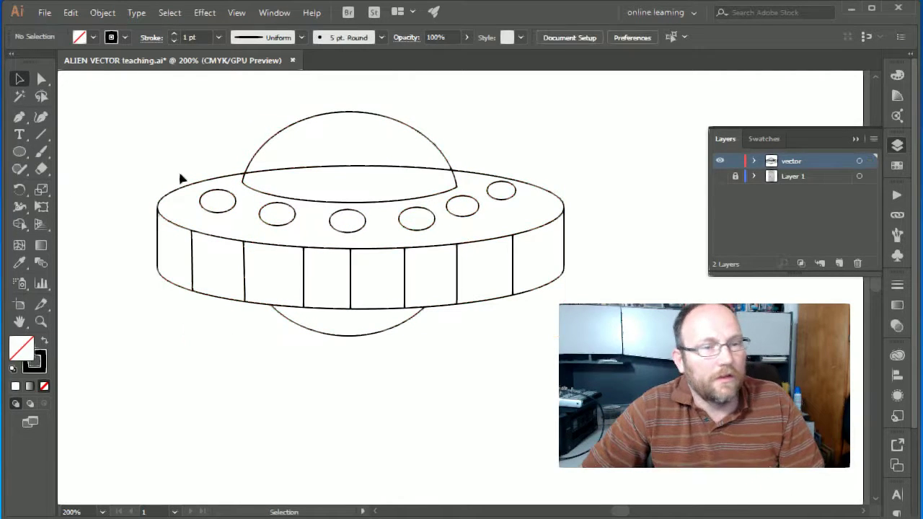
click(720, 177)
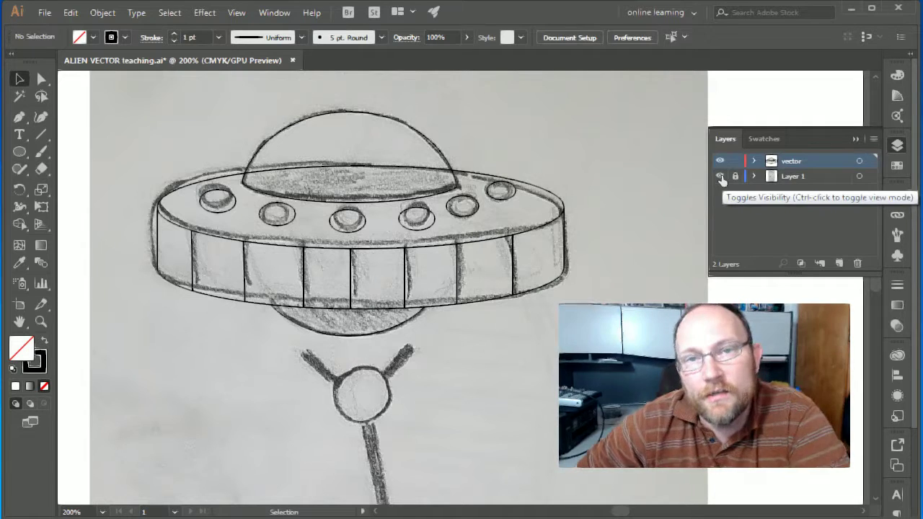